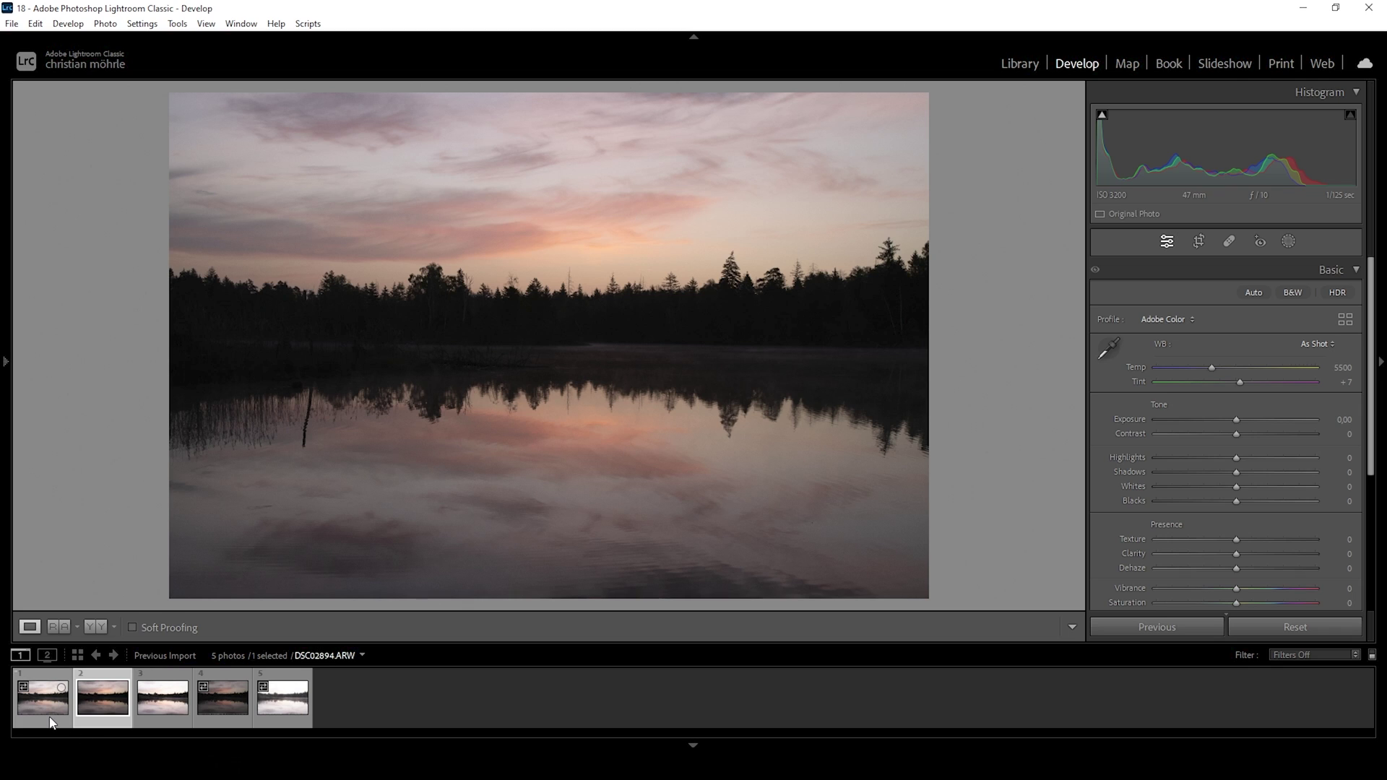
Step: Show DSC02898.ARW, the brightest of the five lake-at-dawn exposures, in Develop
{"action": "left_click", "coordinate": [49, 719]}
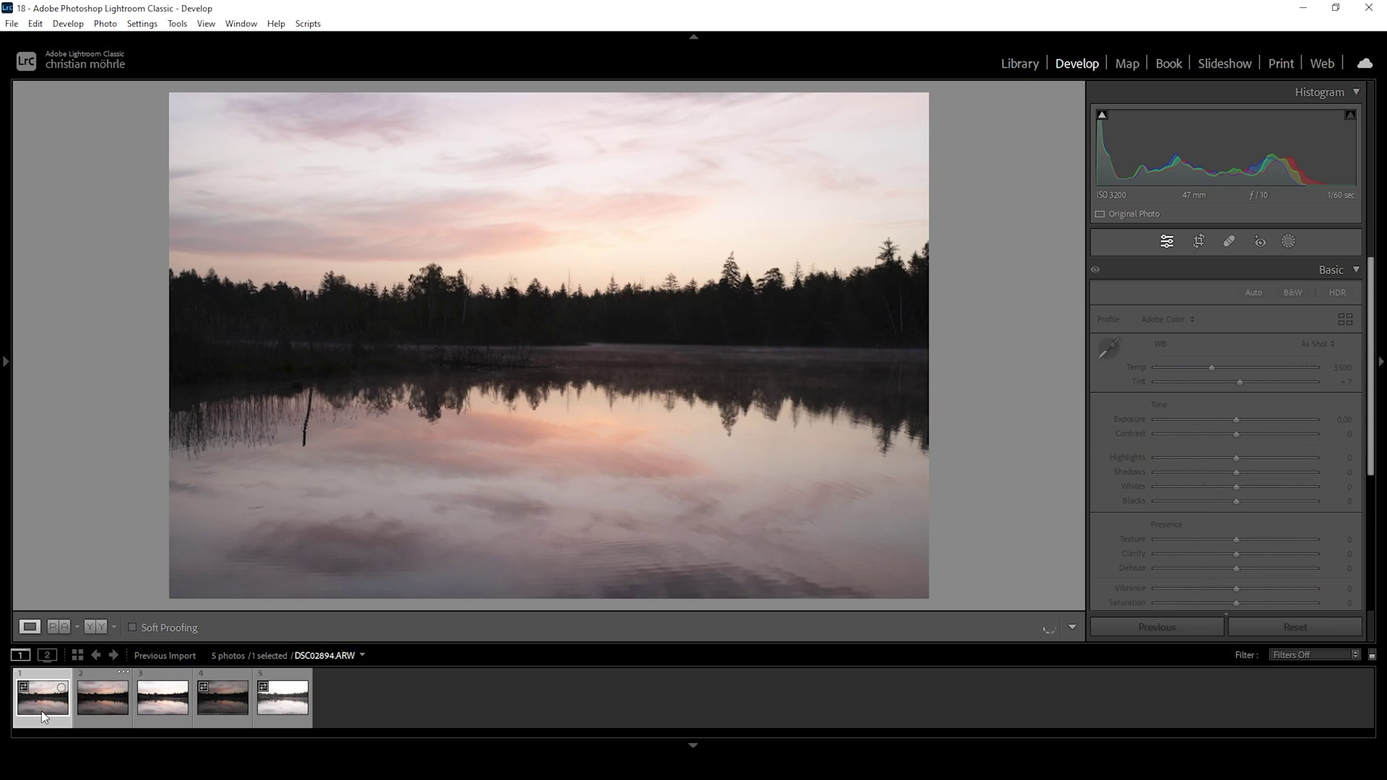
Step: Merge all five bracketed lake exposures into the HDR file DSC02894-HDR-2.dng
{"action": "left_click", "coordinate": [283, 714], "text": "shift"}
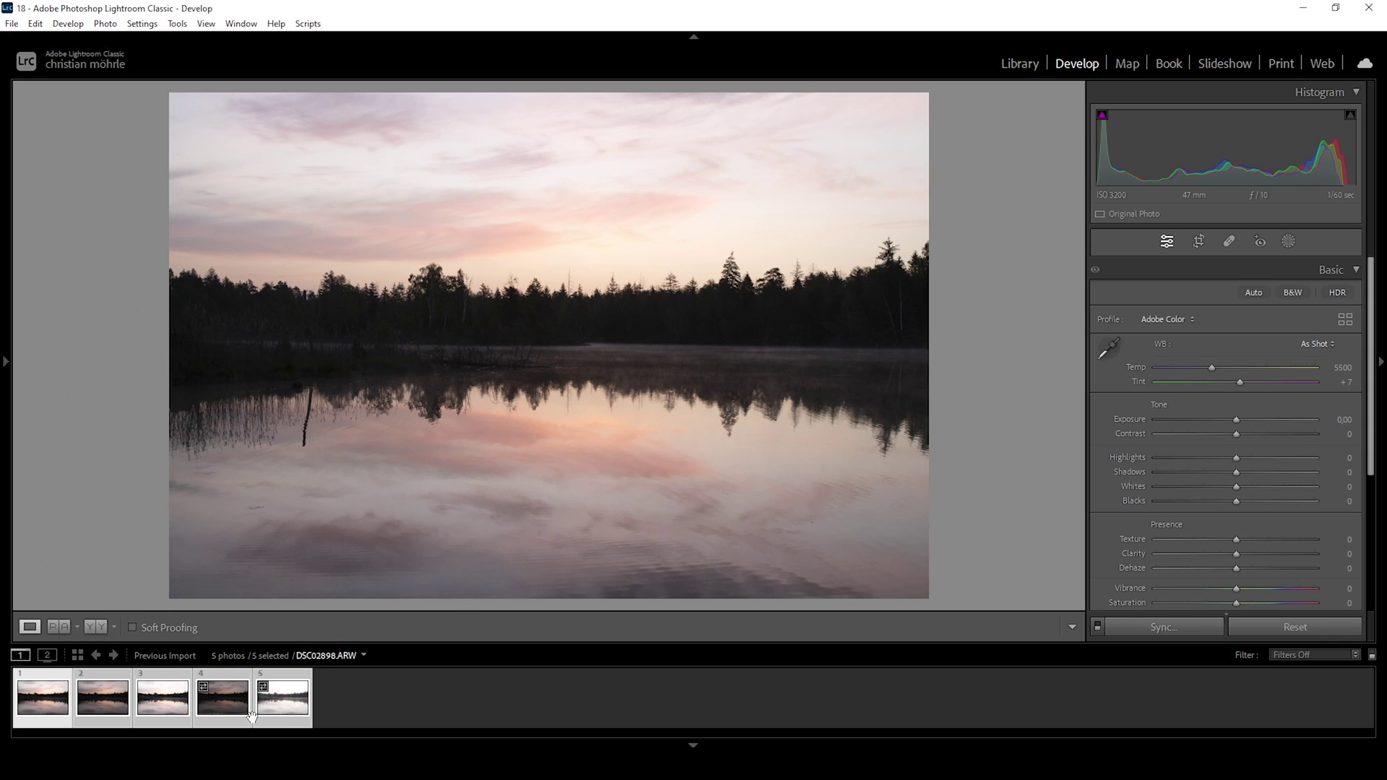
{"action": "right_click", "coordinate": [276, 714]}
{"action": "mouse_move", "coordinate": [348, 388]}
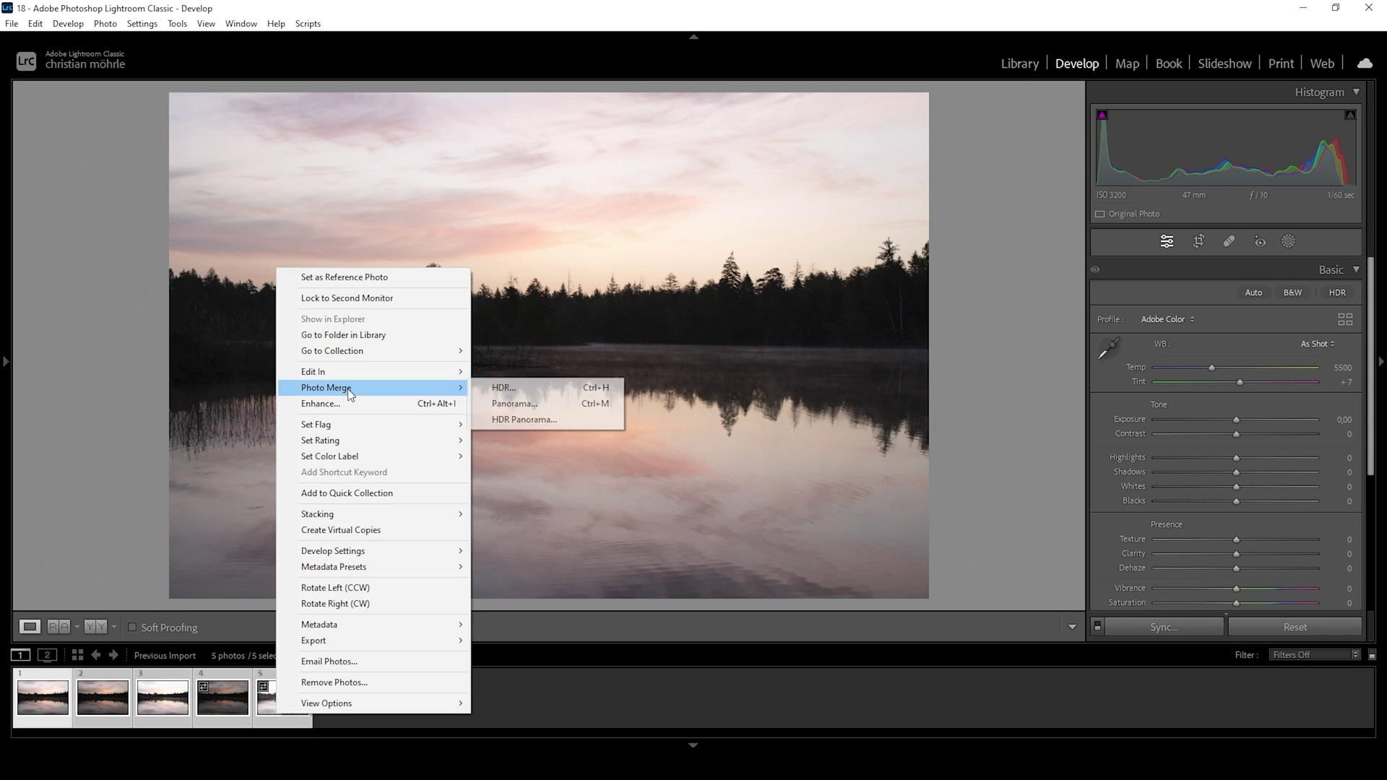
{"action": "left_click", "coordinate": [492, 385]}
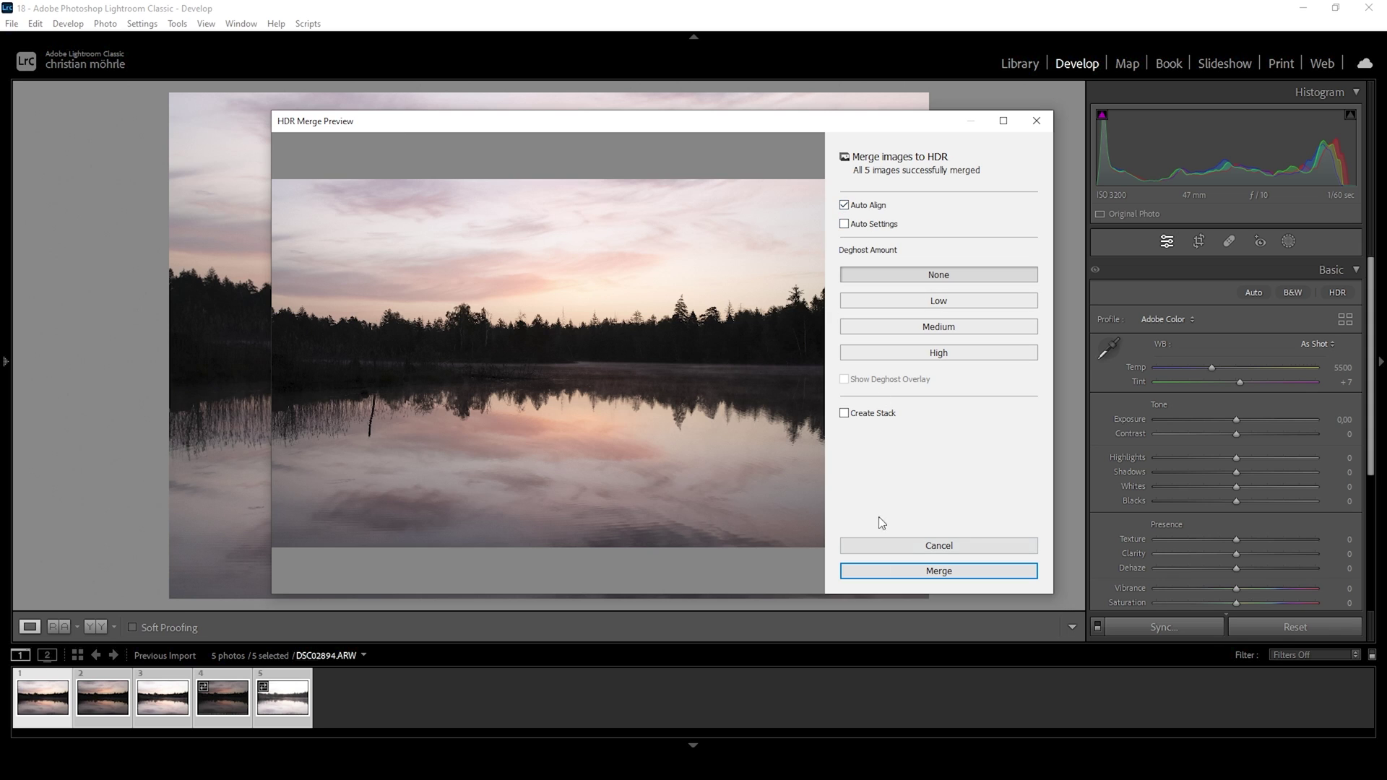
{"action": "left_click", "coordinate": [867, 570]}
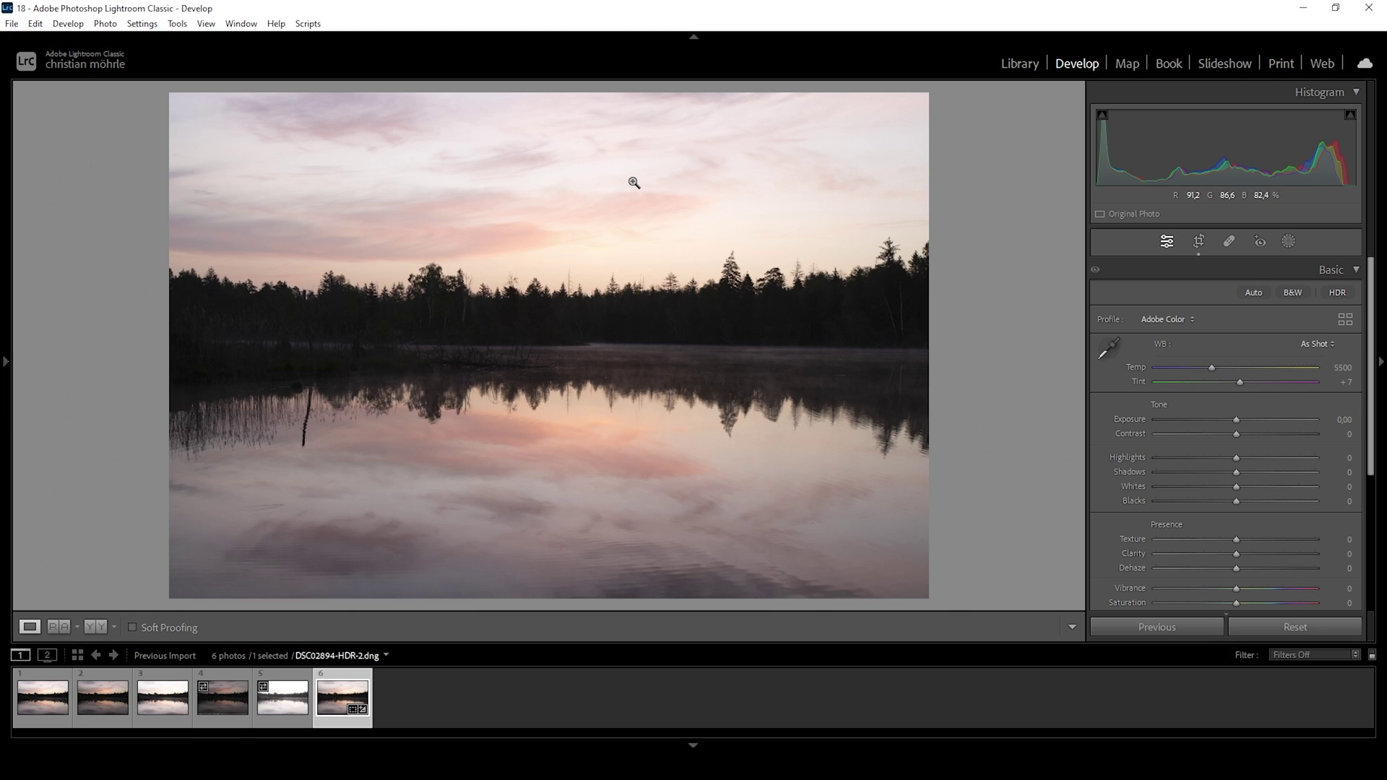
Step: Apply the Adobe Landscape profile to the merged HDR lake photo
{"action": "left_click", "coordinate": [1172, 322]}
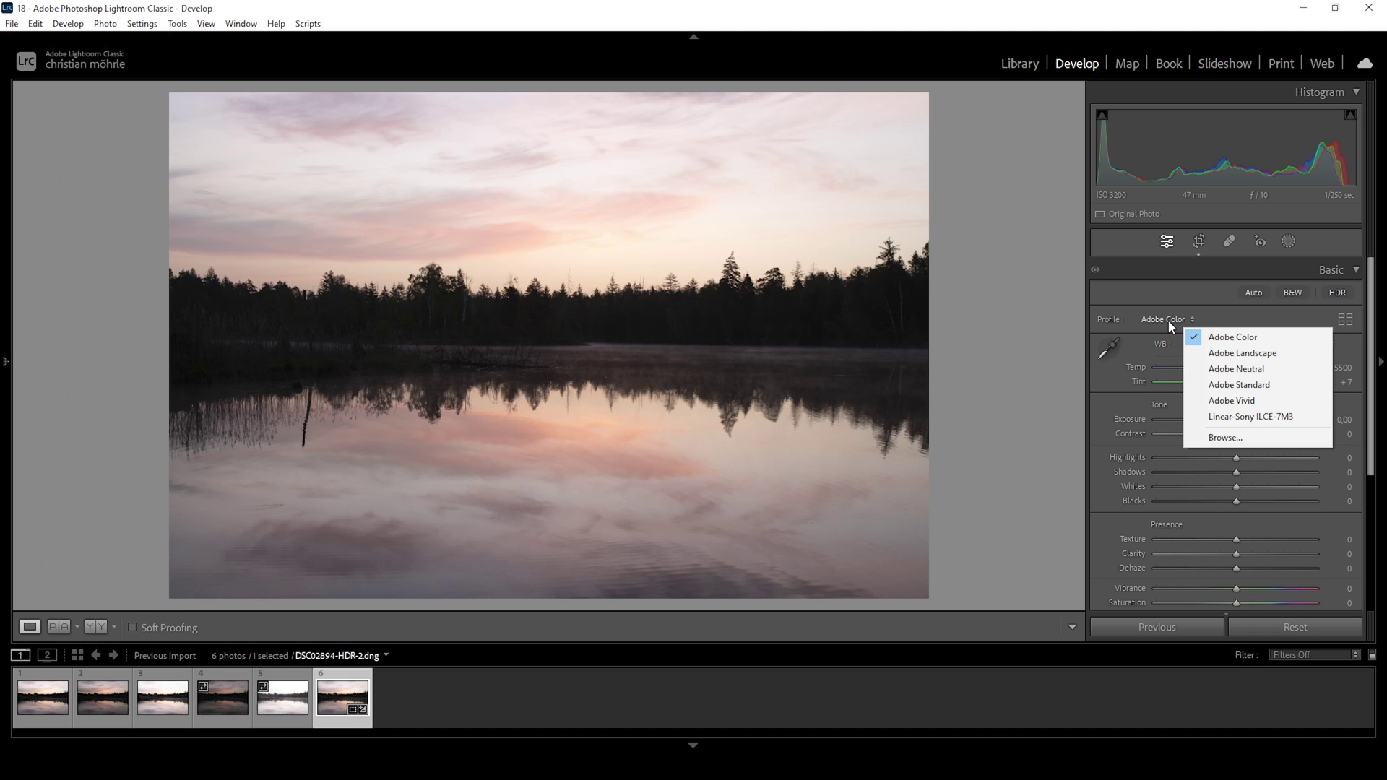
{"action": "left_click", "coordinate": [1228, 352]}
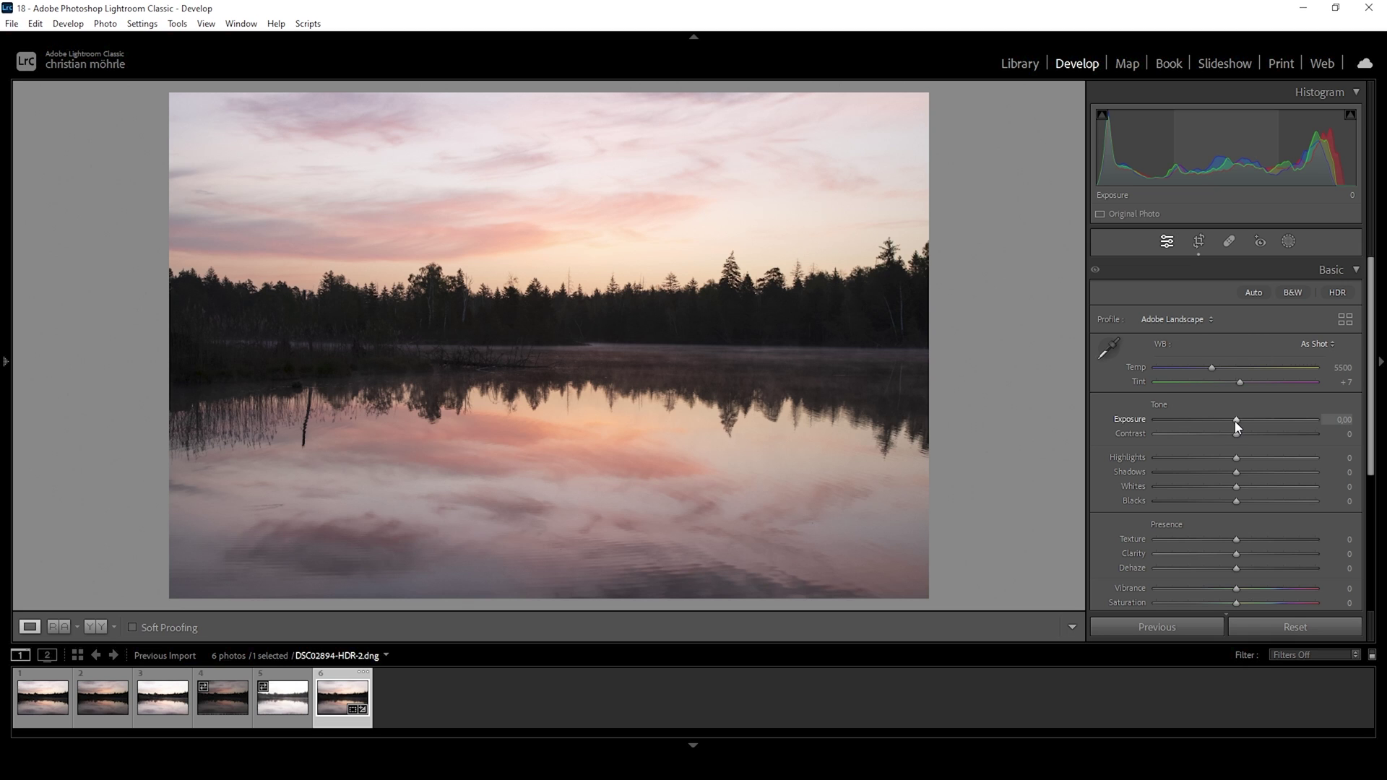
Step: Recover sky and tree-line detail with Exposure -0.35, Highlights -42 and Shadows +52
{"action": "left_click_drag", "start_coordinate": [1237, 425], "coordinate": [1234, 425]}
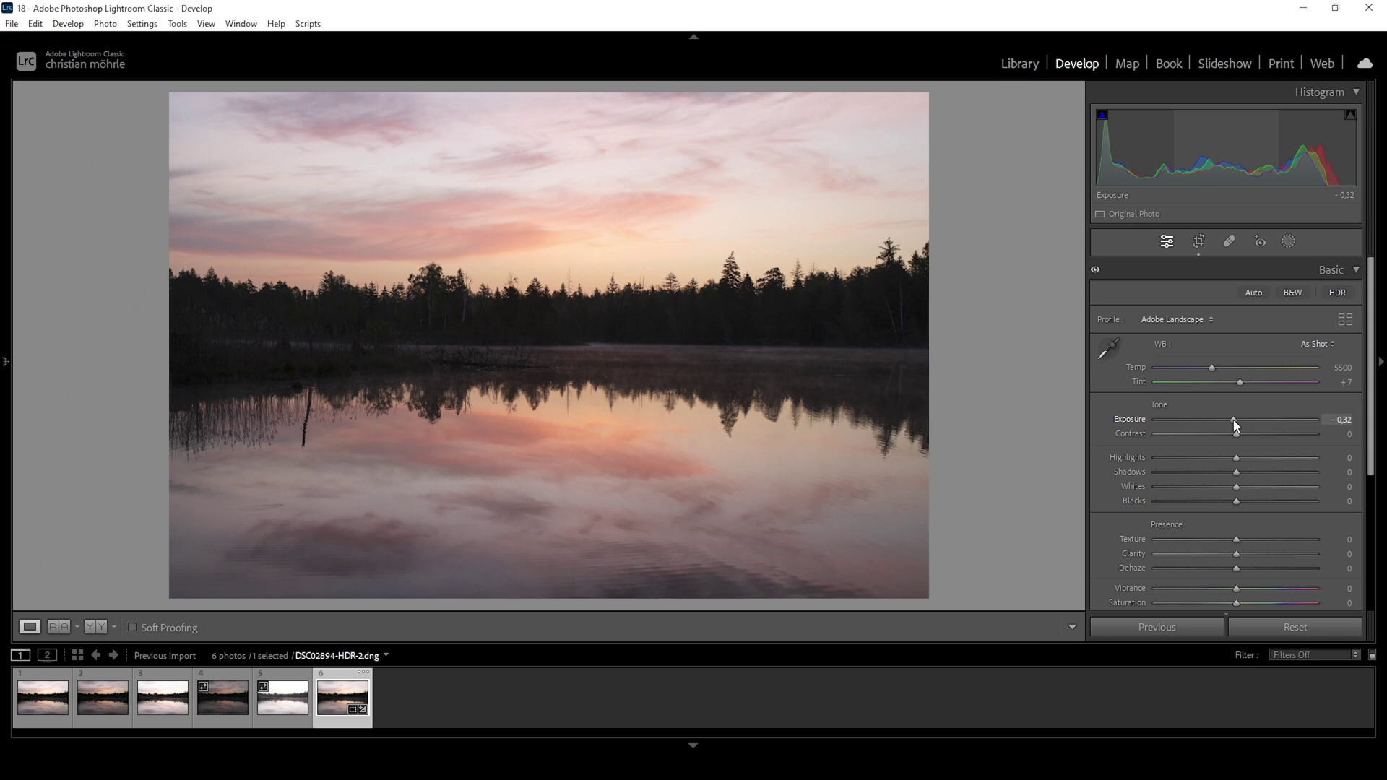
{"action": "left_click_drag", "start_coordinate": [1234, 425], "coordinate": [1233, 424]}
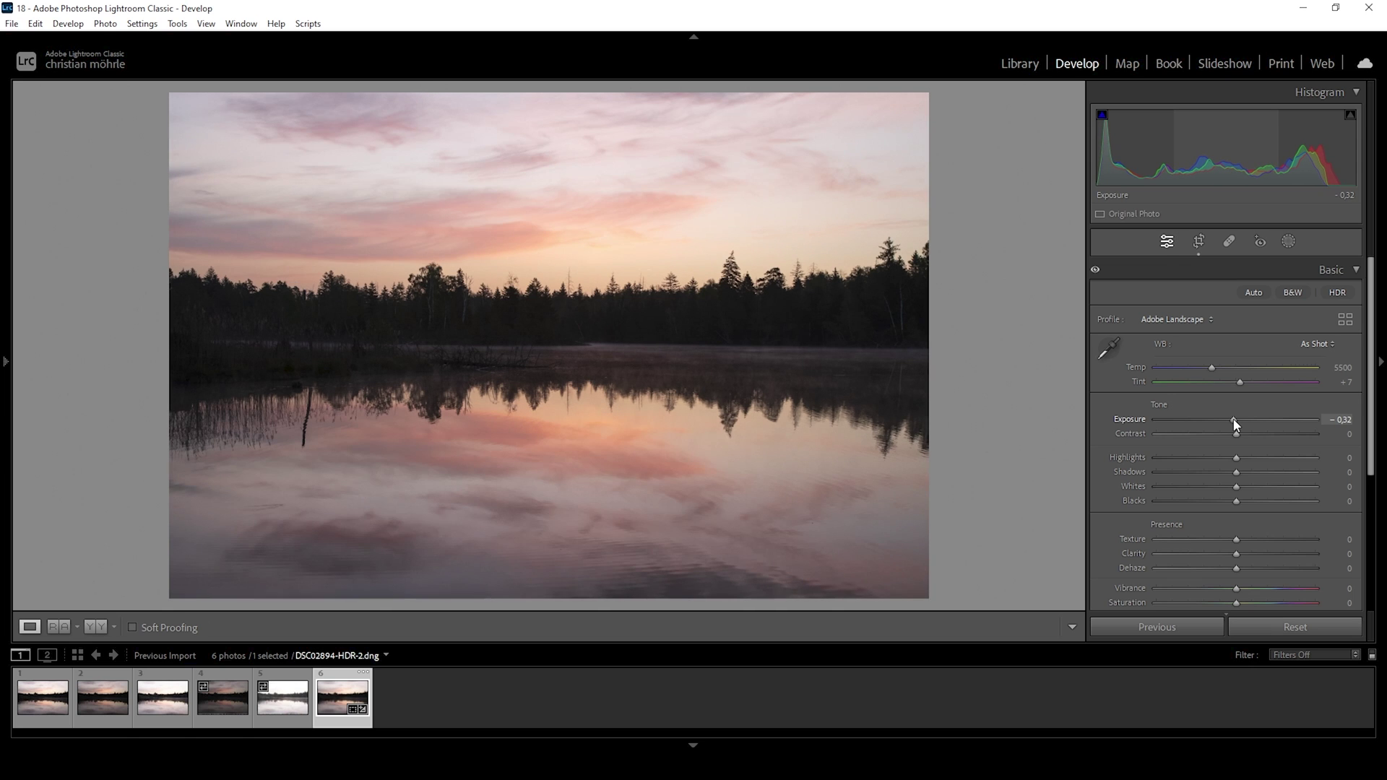
{"action": "left_click", "coordinate": [1324, 421]}
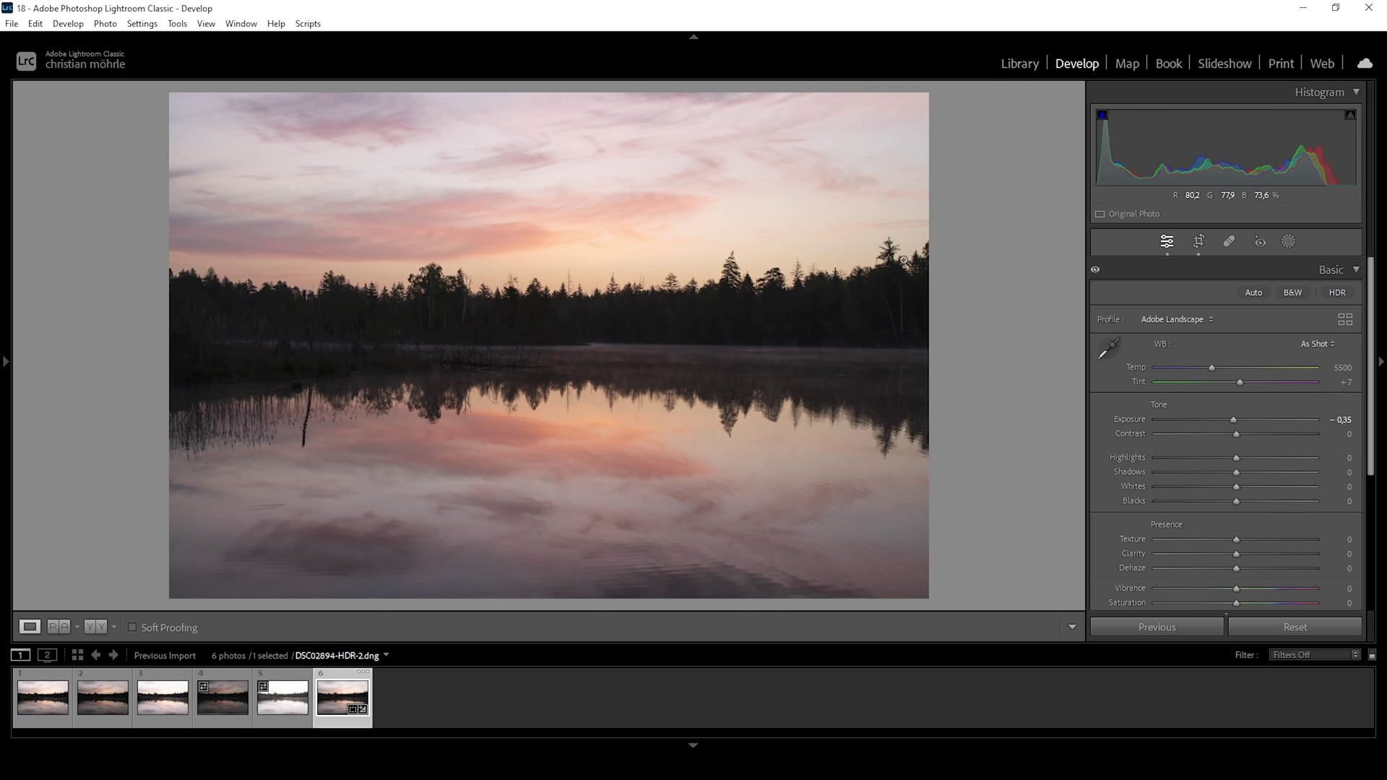
{"action": "left_click_drag", "start_coordinate": [1236, 460], "coordinate": [1200, 458]}
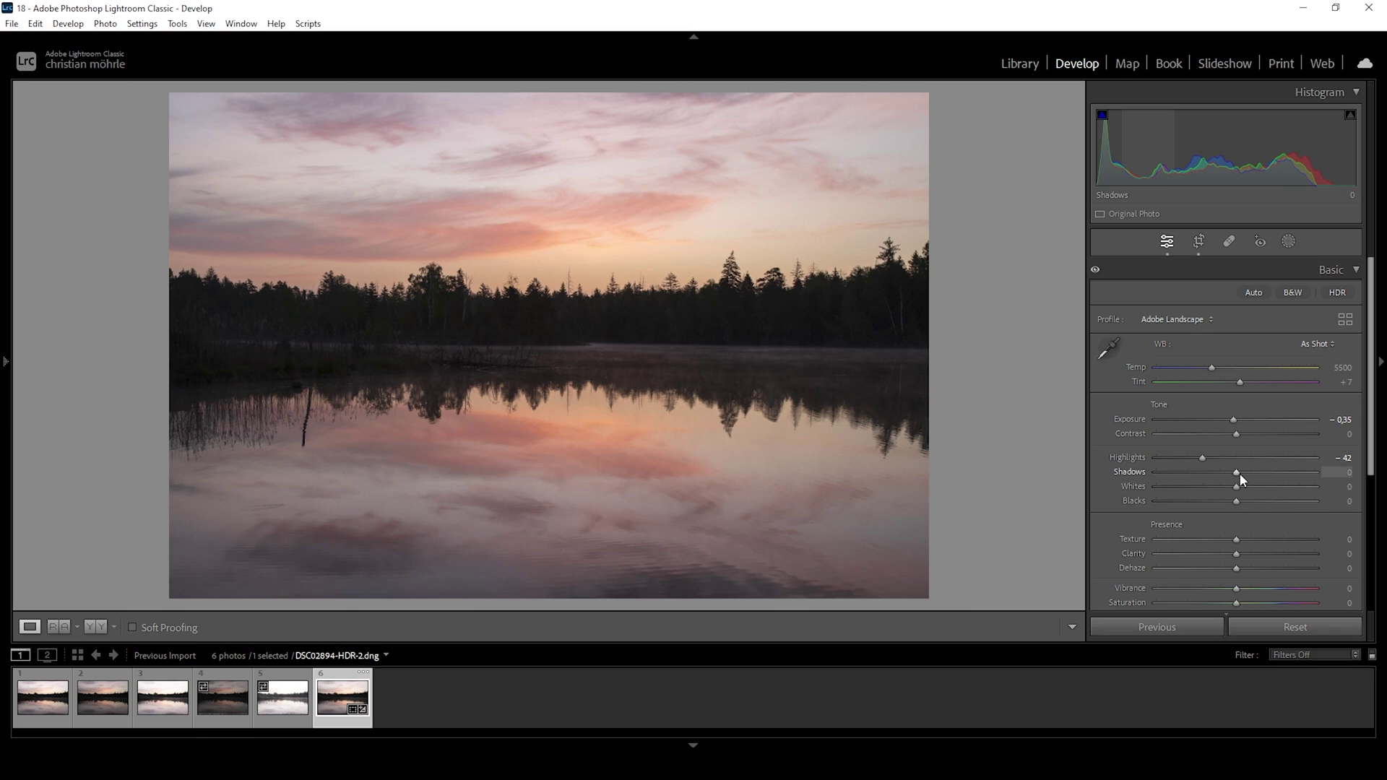
{"action": "left_click_drag", "start_coordinate": [1240, 474], "coordinate": [1281, 475]}
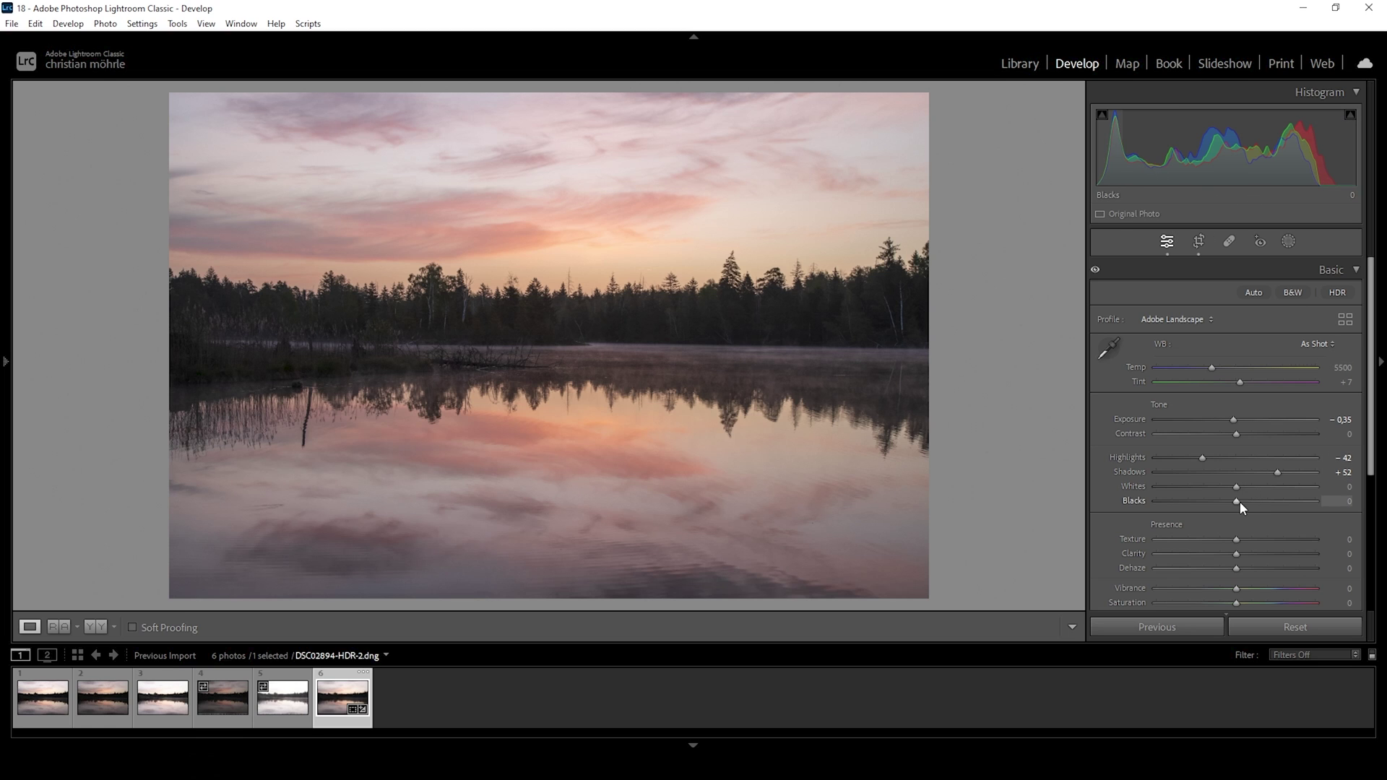
Step: Raise Blacks to +20, Texture to +6, Clarity to +4, and lower Dehaze to -4
{"action": "left_click_drag", "start_coordinate": [1238, 502], "coordinate": [1254, 503]}
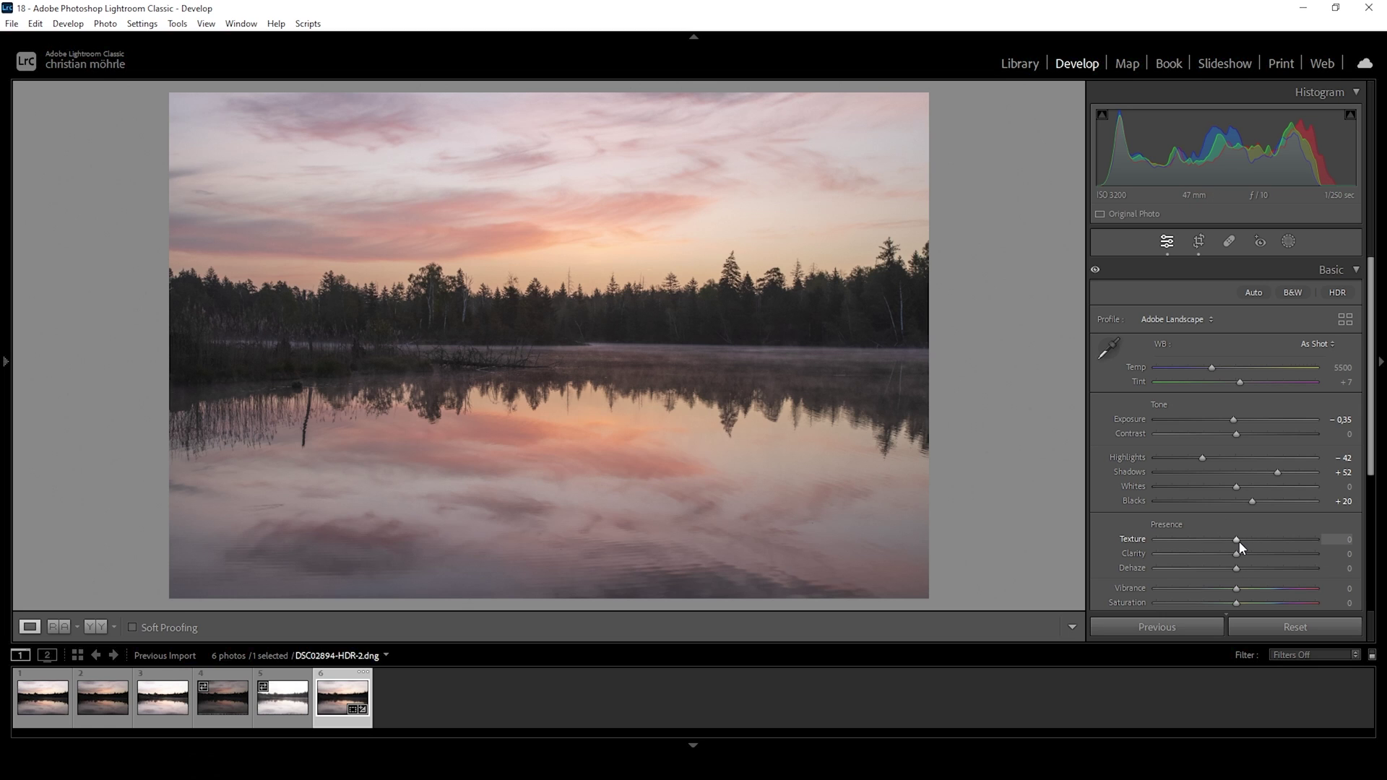
{"action": "left_click_drag", "start_coordinate": [1238, 540], "coordinate": [1242, 540]}
{"action": "left_click_drag", "start_coordinate": [1238, 557], "coordinate": [1239, 557]}
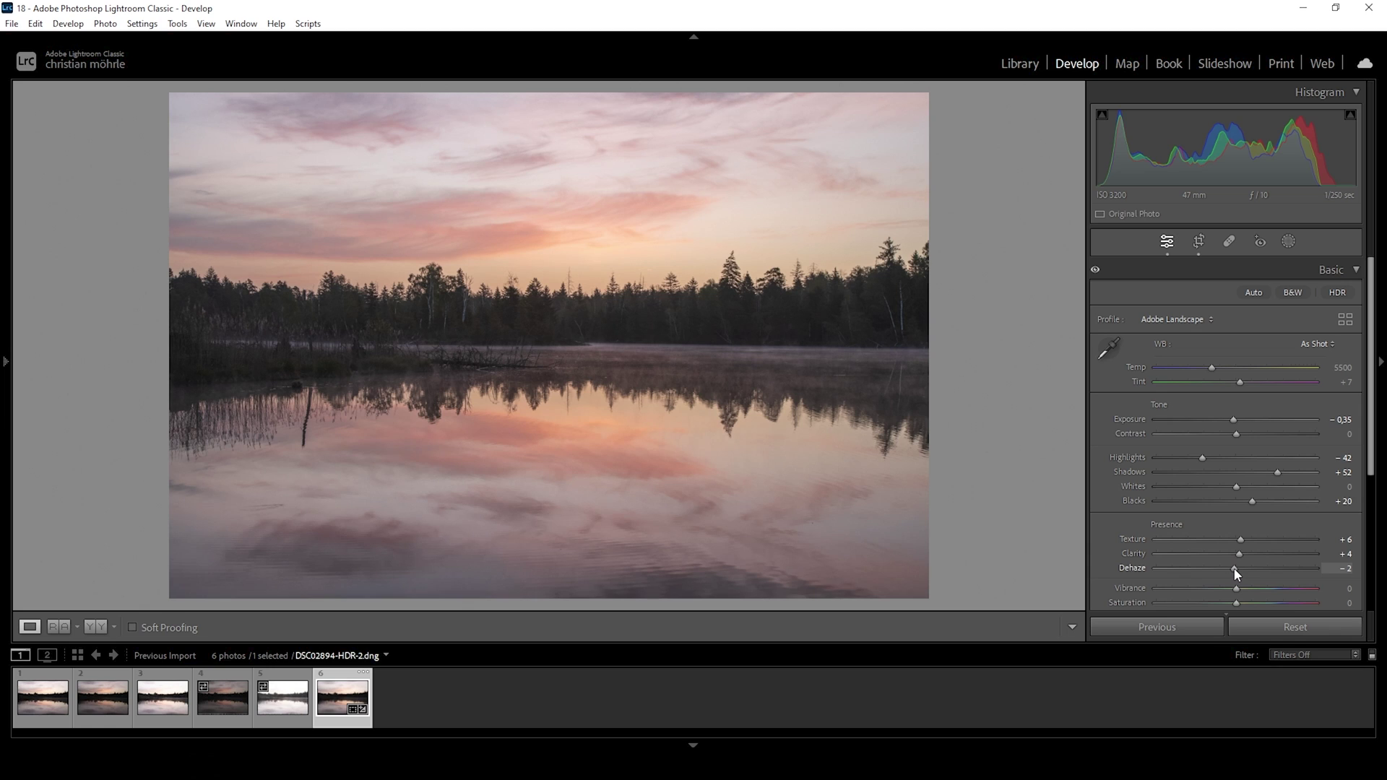
{"action": "left_click_drag", "start_coordinate": [1234, 570], "coordinate": [1232, 570]}
Step: Rotate the photo about -0.65° in Crop & Straighten to level the horizon
{"action": "left_click", "coordinate": [1198, 243]}
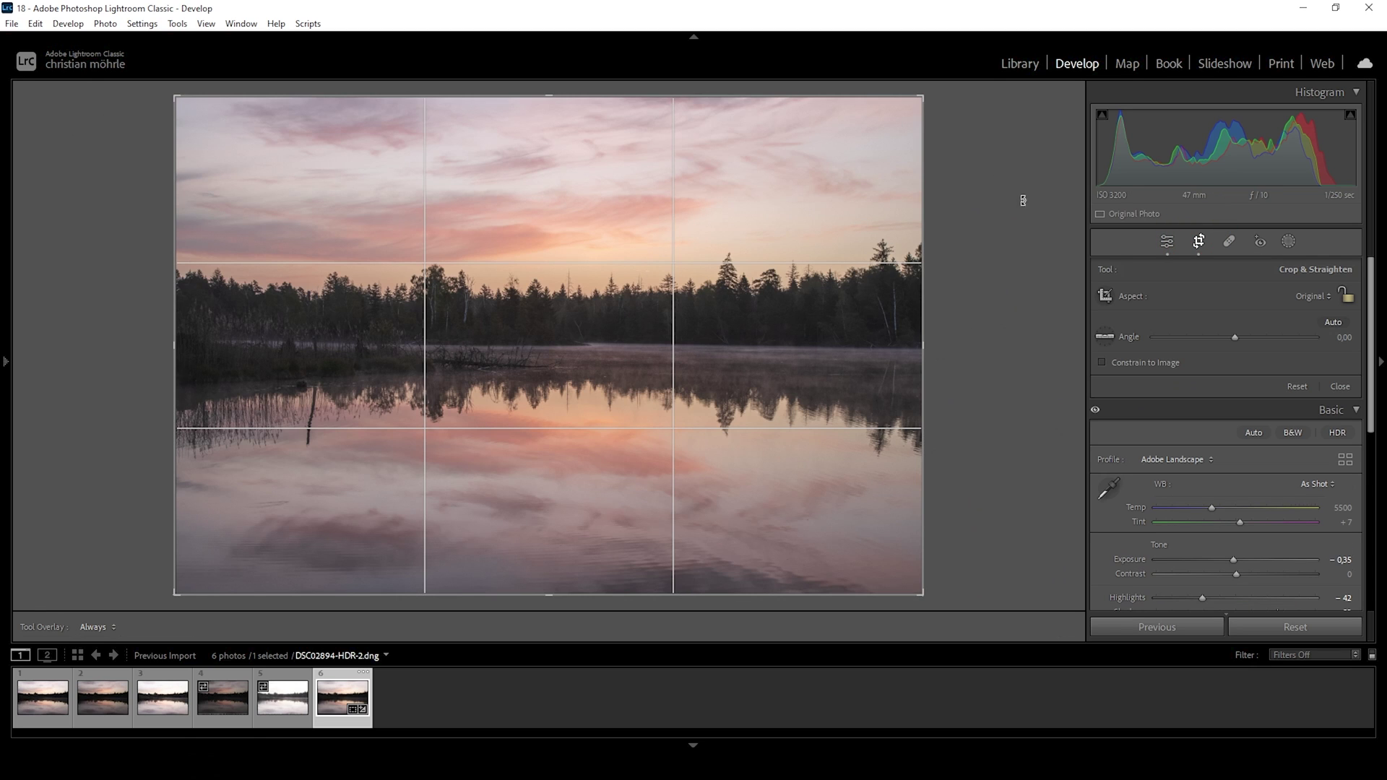
{"action": "left_click_drag", "start_coordinate": [934, 99], "coordinate": [927, 95]}
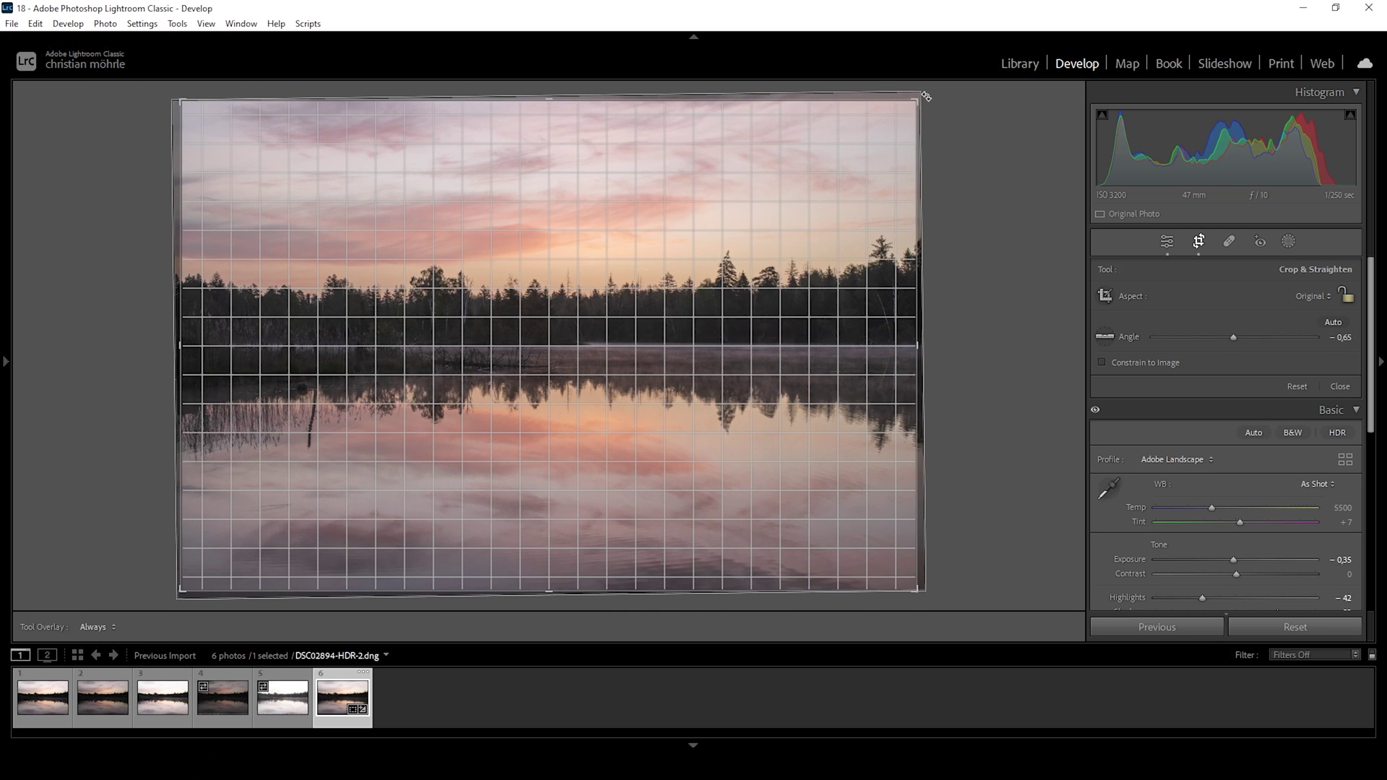
{"action": "left_click", "coordinate": [1167, 241]}
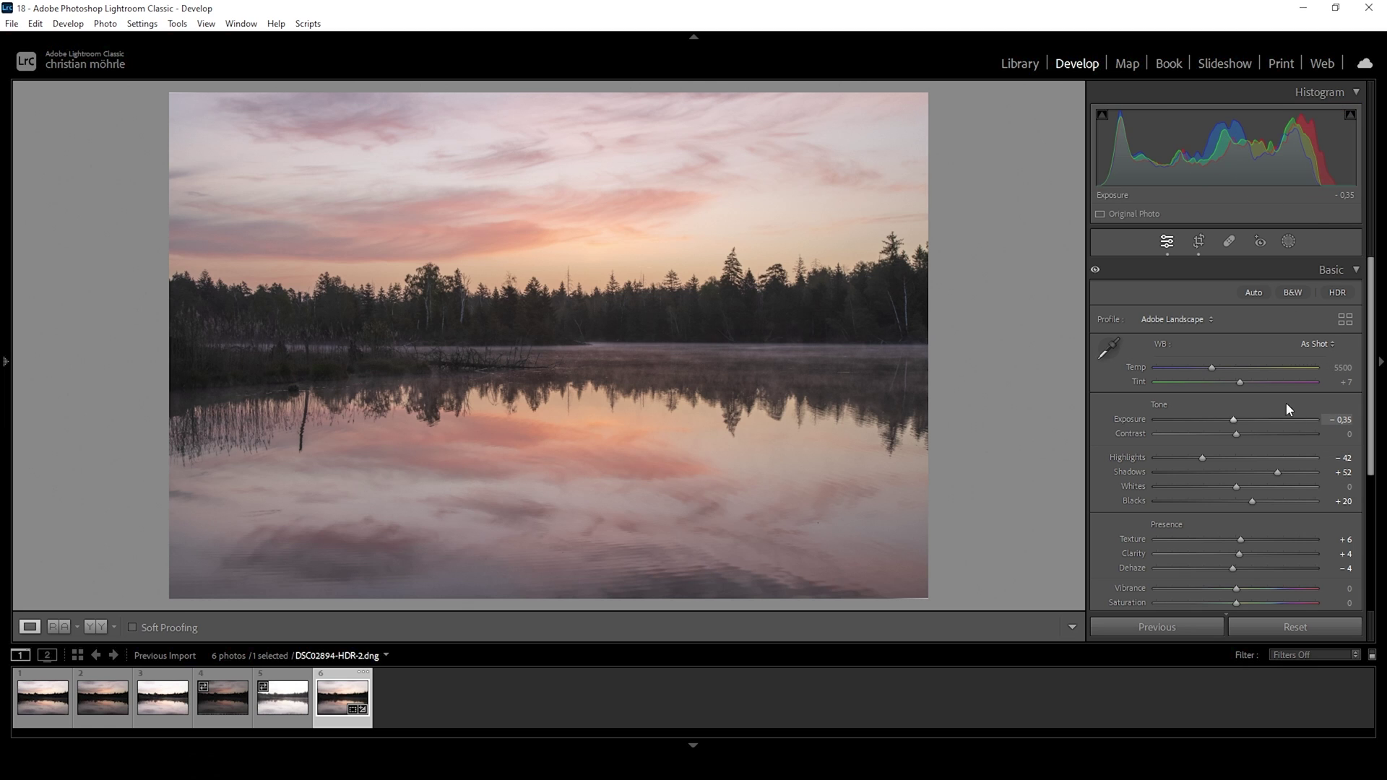
Step: Drag the Temp slider so white balance becomes Custom at Temp 5122, Tint +1
{"action": "mouse_move", "coordinate": [1212, 368]}
{"action": "left_mouse_down"}
{"action": "mouse_move", "coordinate": [1204, 378]}
{"action": "mouse_move", "coordinate": [1233, 382]}
{"action": "left_mouse_up"}
Step: Sample the neutral lake water with the WB eyedropper, giving Temp 5100 and Tint -4
{"action": "left_click", "coordinate": [1107, 352]}
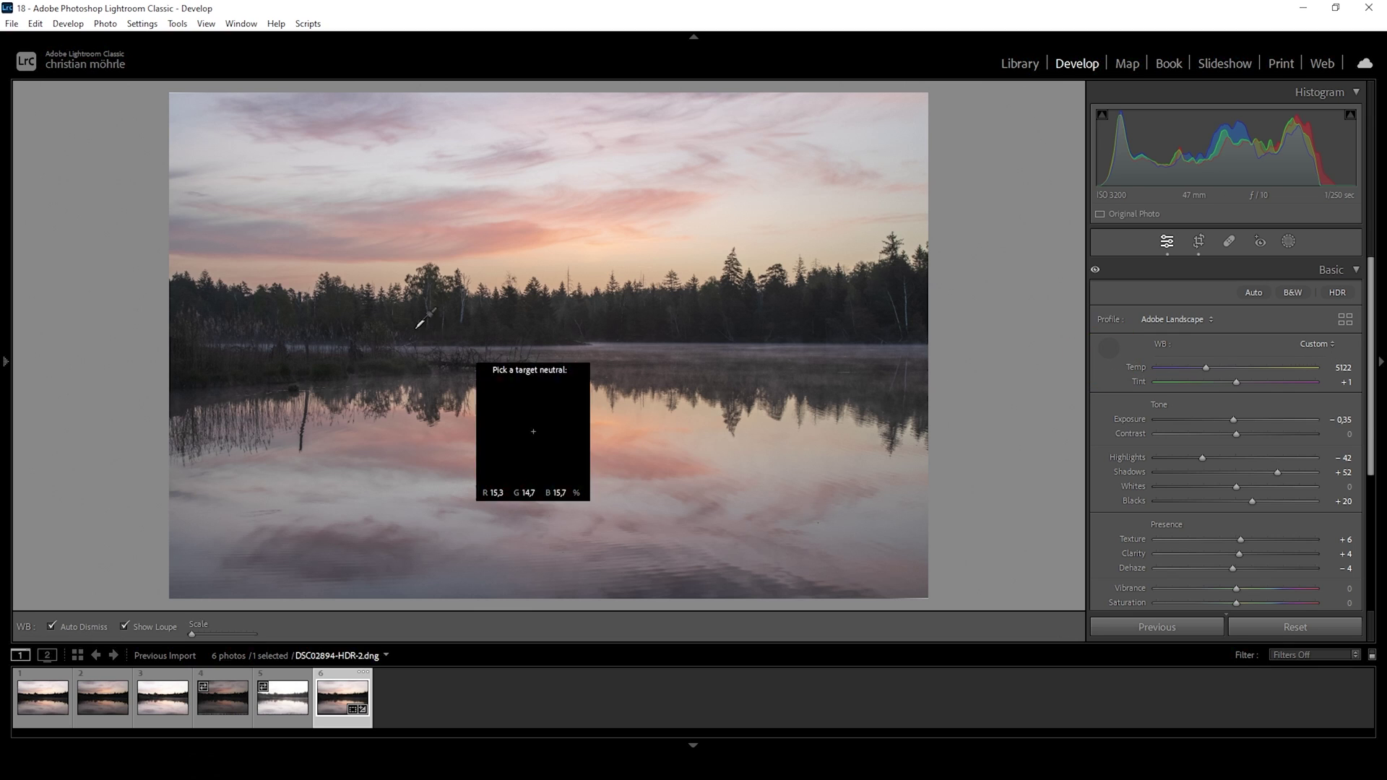
{"action": "left_click", "coordinate": [402, 487]}
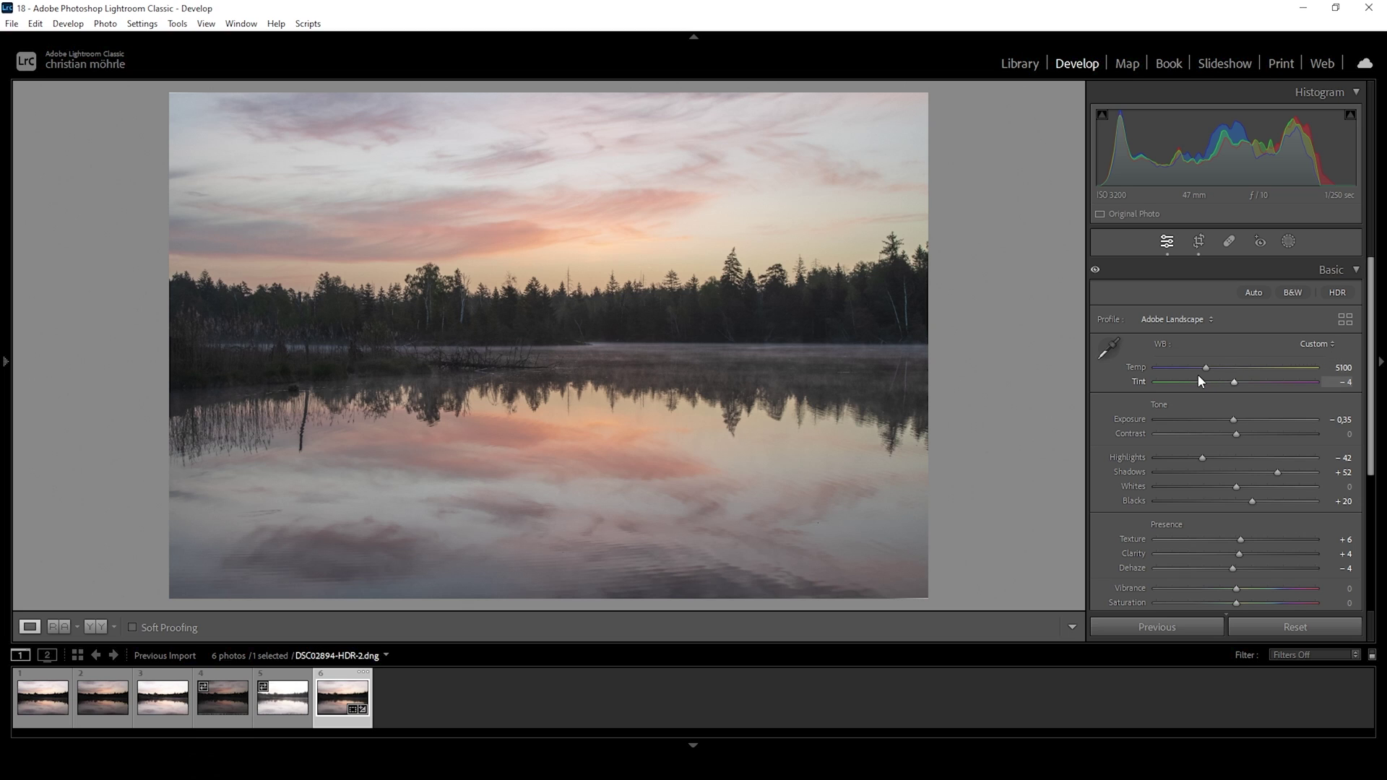
Step: Warm the white balance to Temp 5400 and shift Tint toward magenta to +10
{"action": "left_click_drag", "start_coordinate": [1206, 369], "coordinate": [1211, 368]}
{"action": "left_click_drag", "start_coordinate": [1237, 381], "coordinate": [1242, 383]}
{"action": "left_click_drag", "start_coordinate": [1243, 383], "coordinate": [1245, 385]}
Step: Deepen the pink and orange sunrise tones with Vibrance +32 and Saturation +16
{"action": "left_click_drag", "start_coordinate": [1237, 588], "coordinate": [1262, 593]}
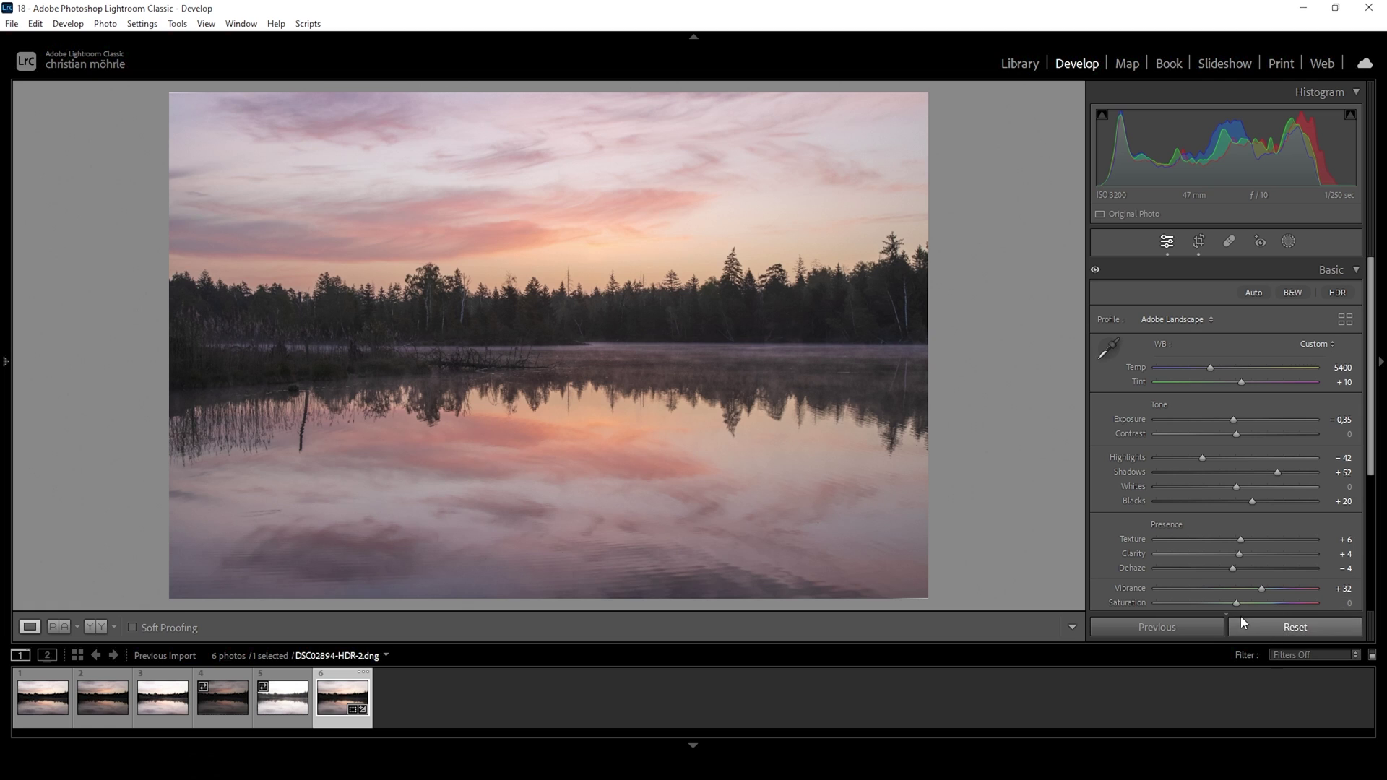
{"action": "left_click_drag", "start_coordinate": [1242, 604], "coordinate": [1247, 605]}
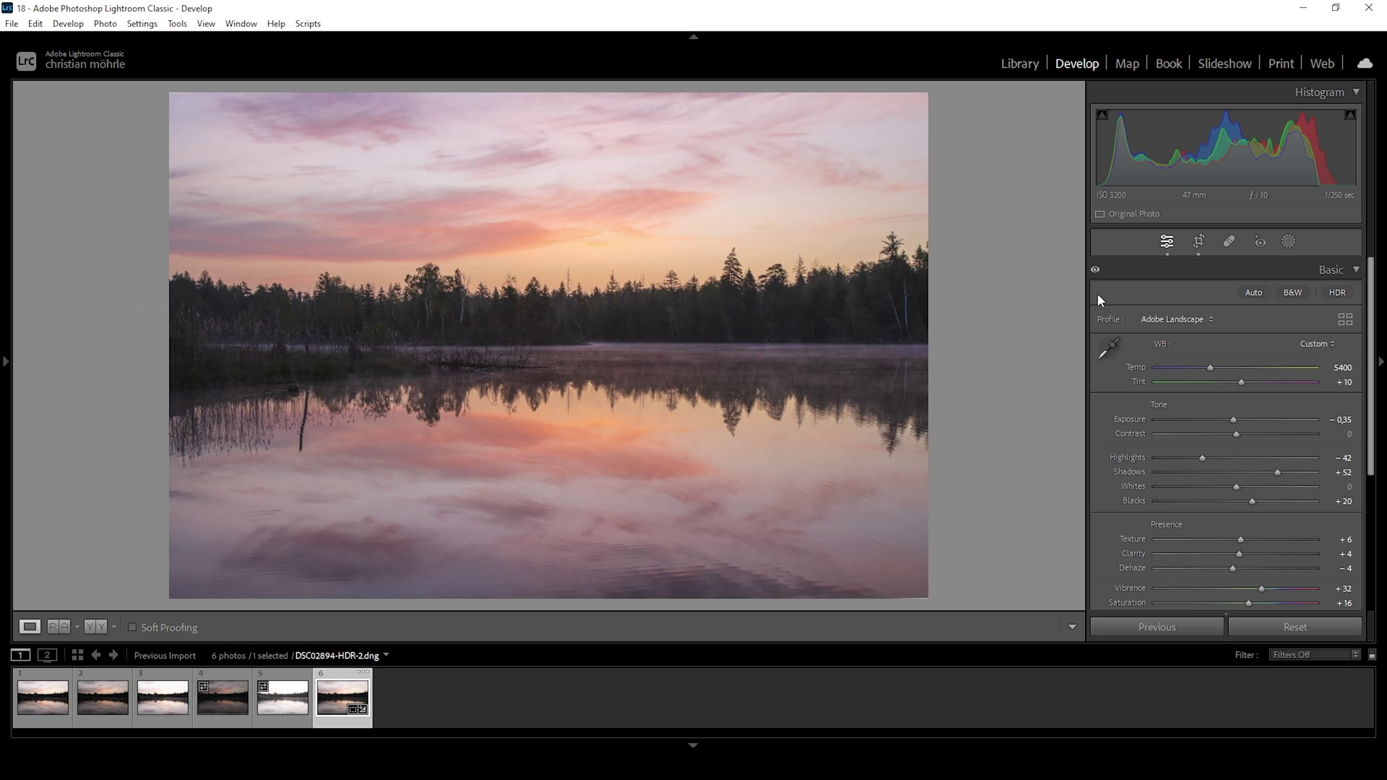
Step: Draw a linear gradient mask down from the top of the sky and darken it to Exposure -0,68
{"action": "left_click", "coordinate": [1294, 240]}
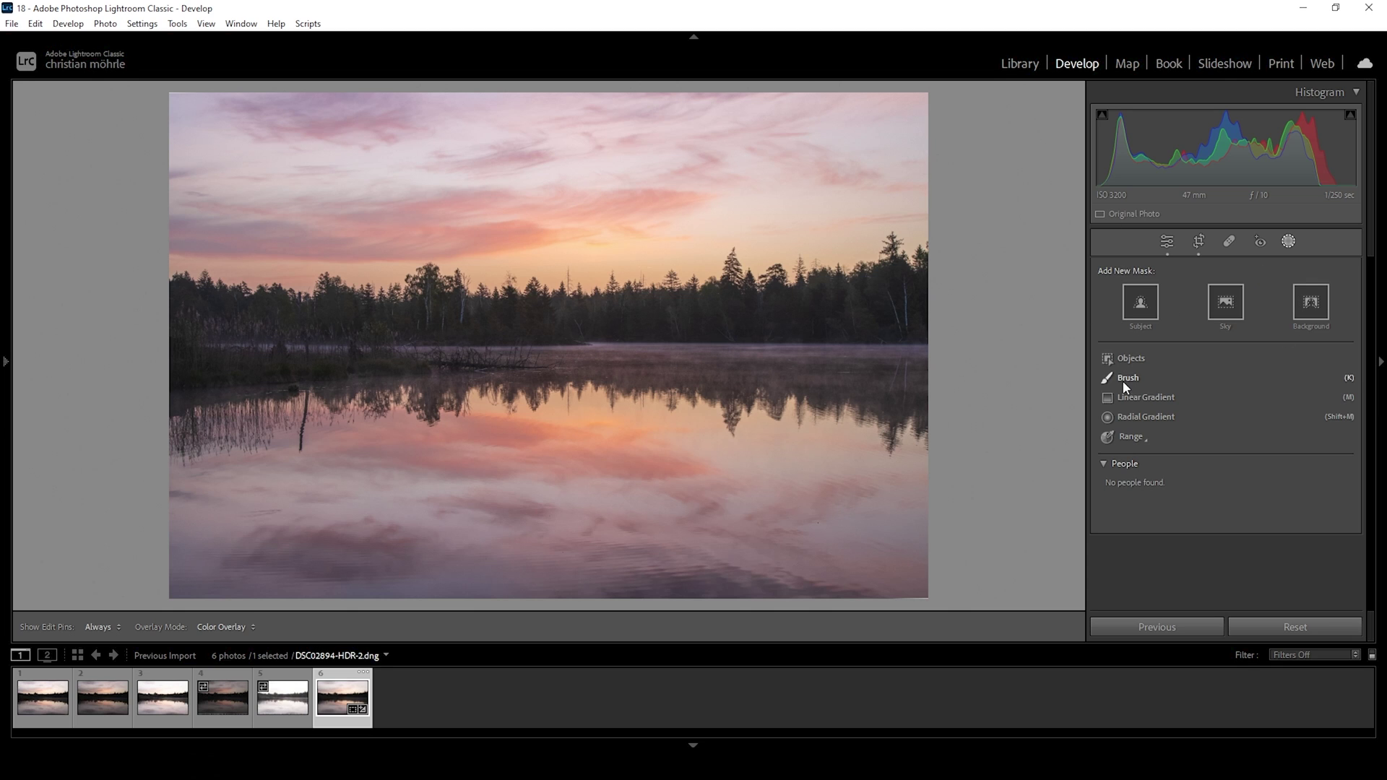
{"action": "left_click", "coordinate": [1148, 397]}
{"action": "left_click_drag", "start_coordinate": [580, 102], "coordinate": [612, 251]}
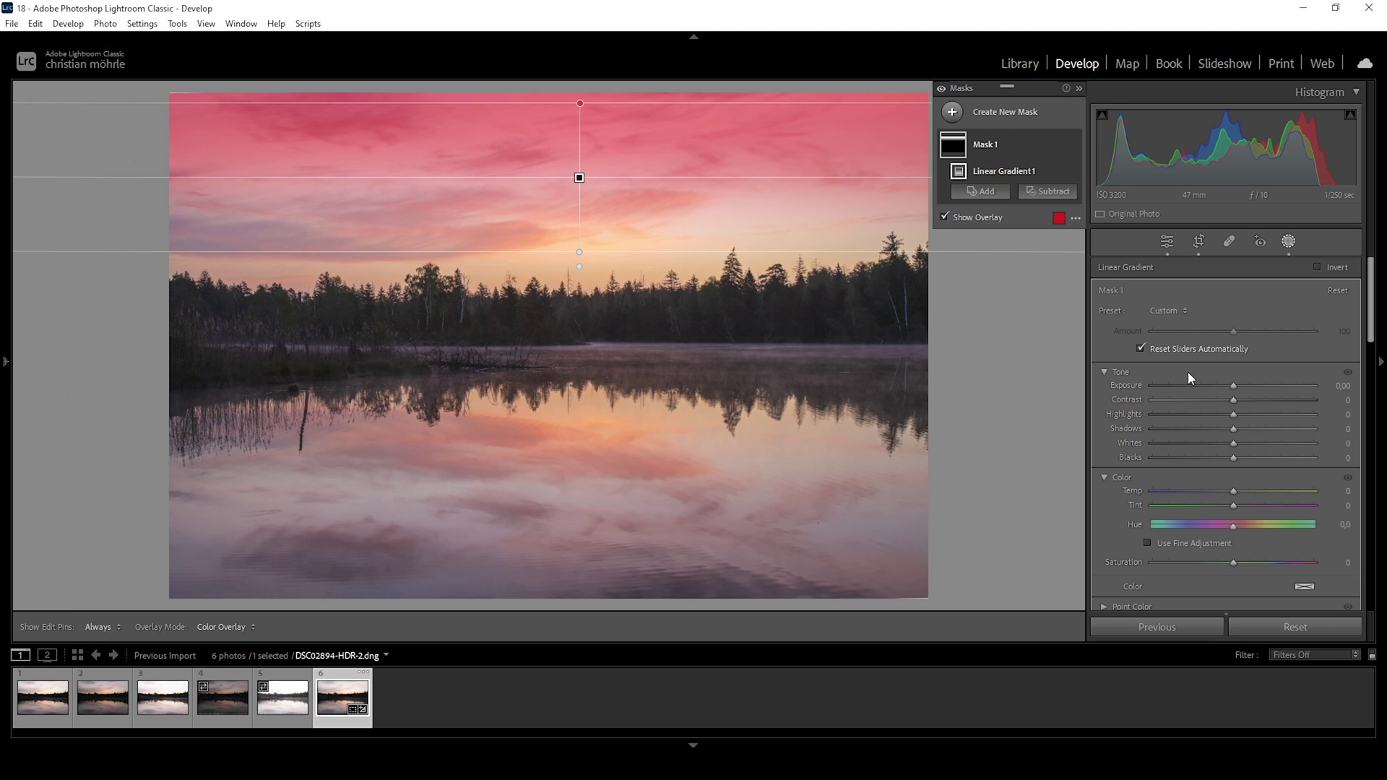
{"action": "left_click_drag", "start_coordinate": [1232, 388], "coordinate": [1215, 384]}
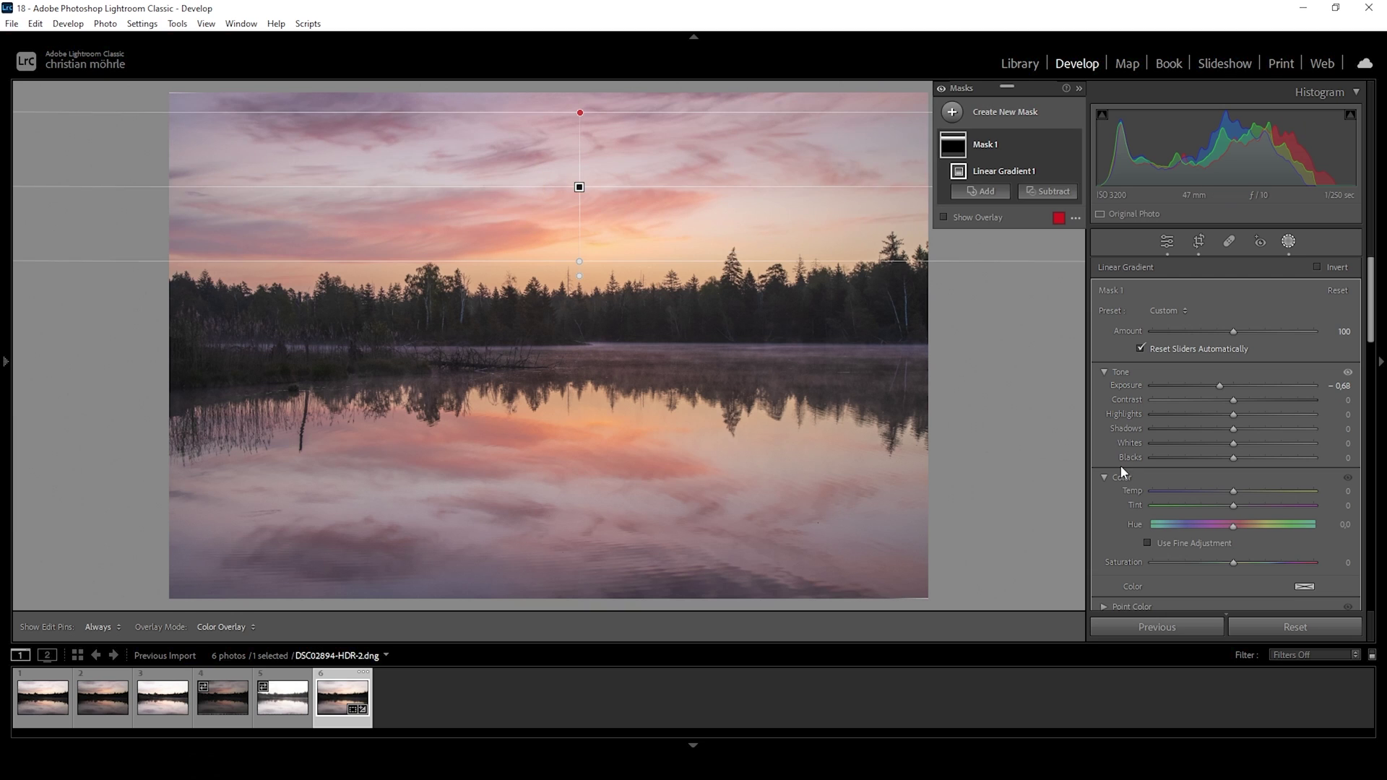
Step: Give the sky mask Clarity 25 and cool its Temp to -5
{"action": "scroll", "coordinate": [1212, 519], "scroll_direction": "down", "scroll_amount": 5}
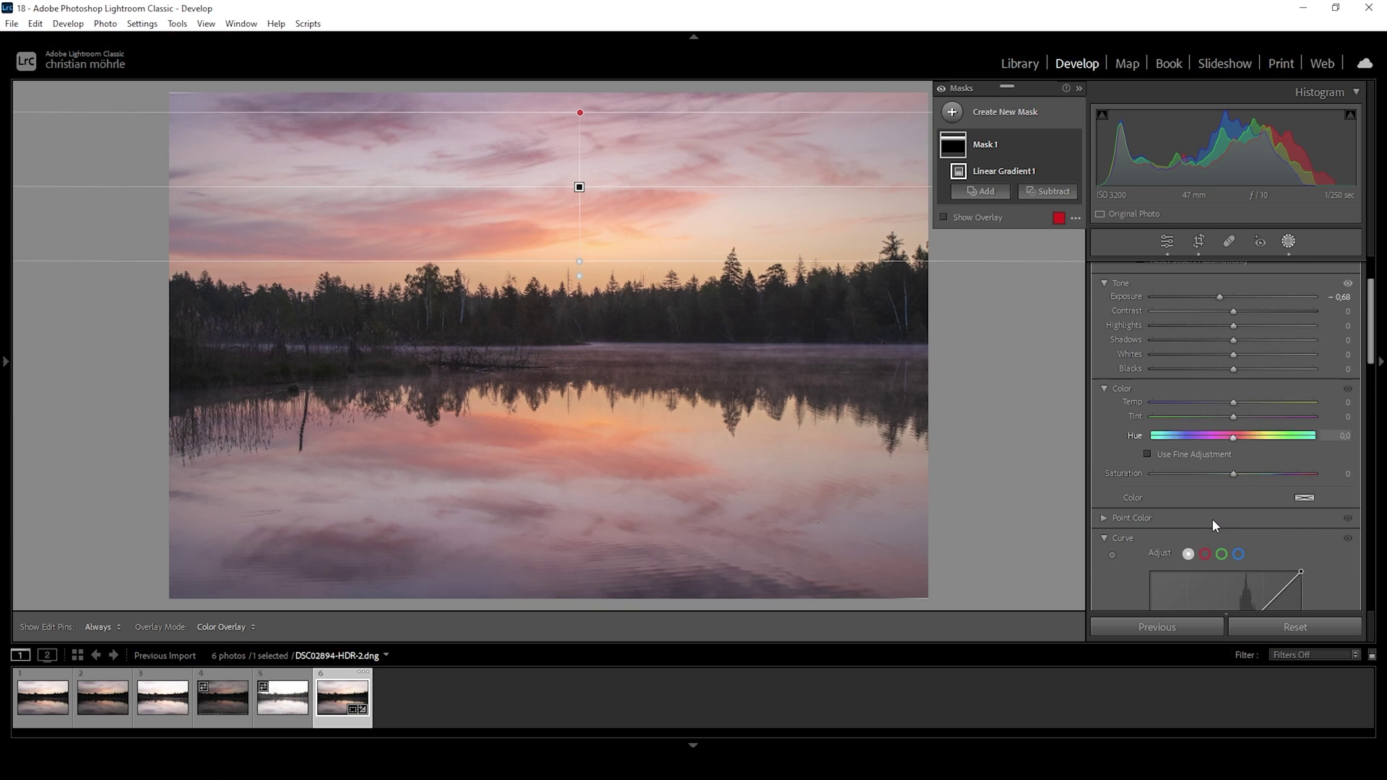
{"action": "scroll", "coordinate": [1254, 518], "scroll_direction": "down", "scroll_amount": 3}
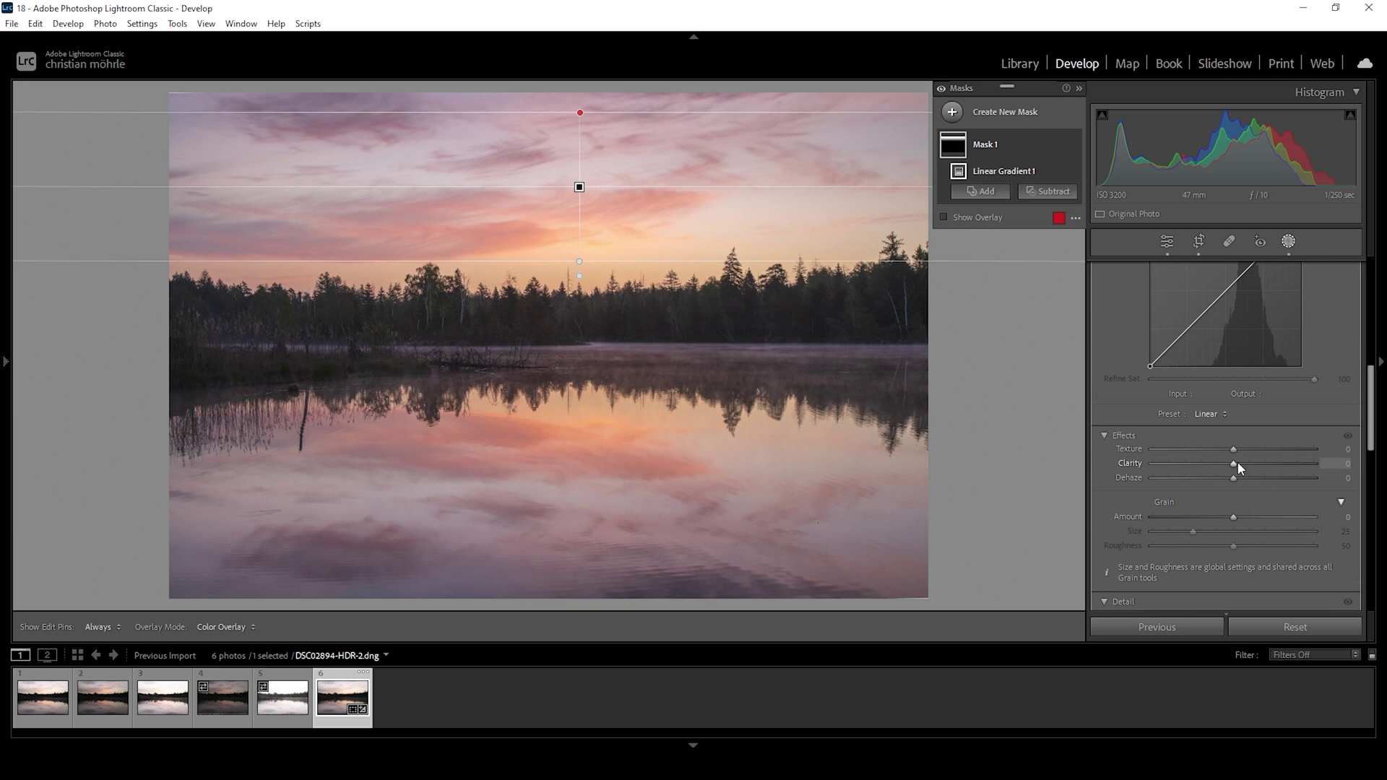
{"action": "left_click_drag", "start_coordinate": [1237, 462], "coordinate": [1259, 467]}
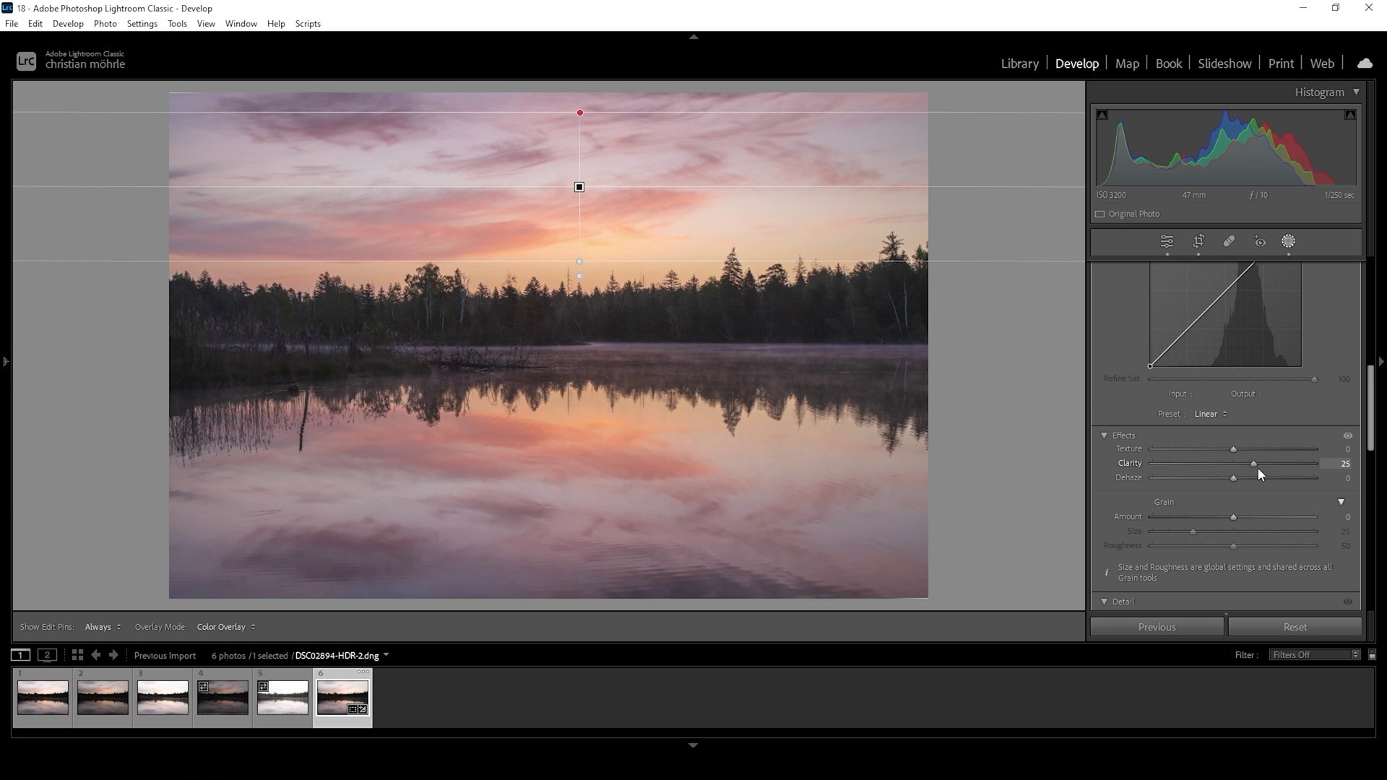
{"action": "scroll", "coordinate": [1273, 486], "scroll_direction": "up", "scroll_amount": 10}
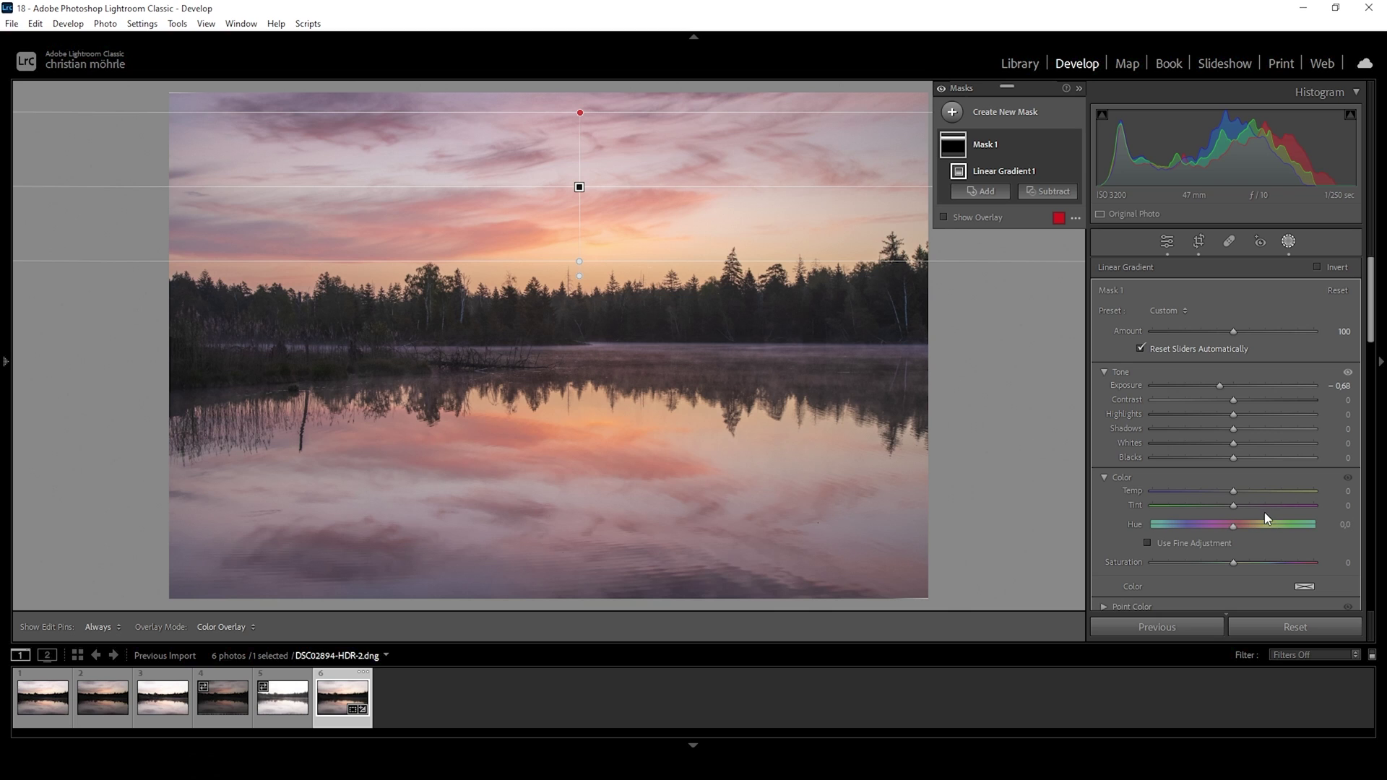
{"action": "left_click", "coordinate": [1234, 492]}
{"action": "left_click_drag", "start_coordinate": [1234, 496], "coordinate": [1229, 498]}
Step: Create a new radial gradient mask as a wide ellipse across the lake fog
{"action": "left_click", "coordinate": [950, 114]}
{"action": "left_click", "coordinate": [1028, 285]}
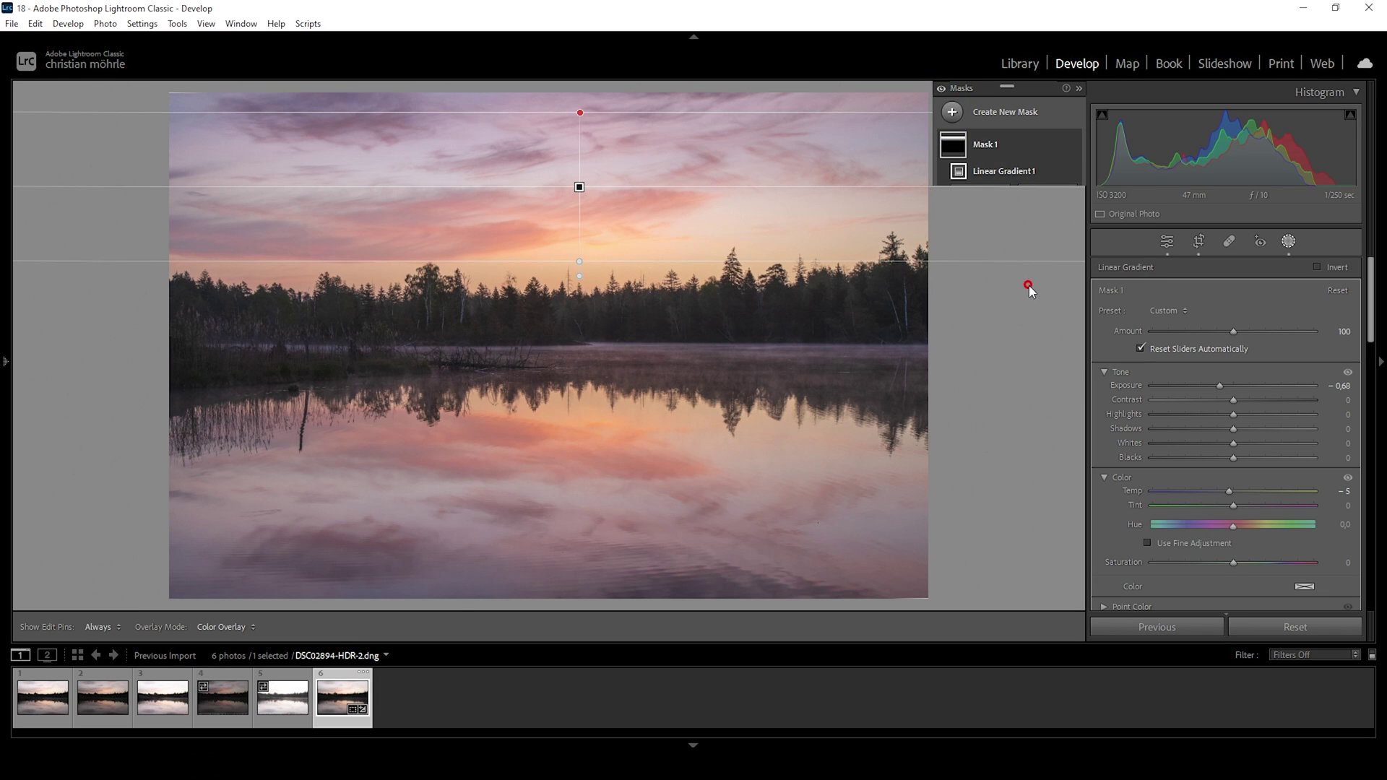
{"action": "left_click_drag", "start_coordinate": [563, 344], "coordinate": [847, 361]}
{"action": "left_click_drag", "start_coordinate": [564, 346], "coordinate": [619, 349]}
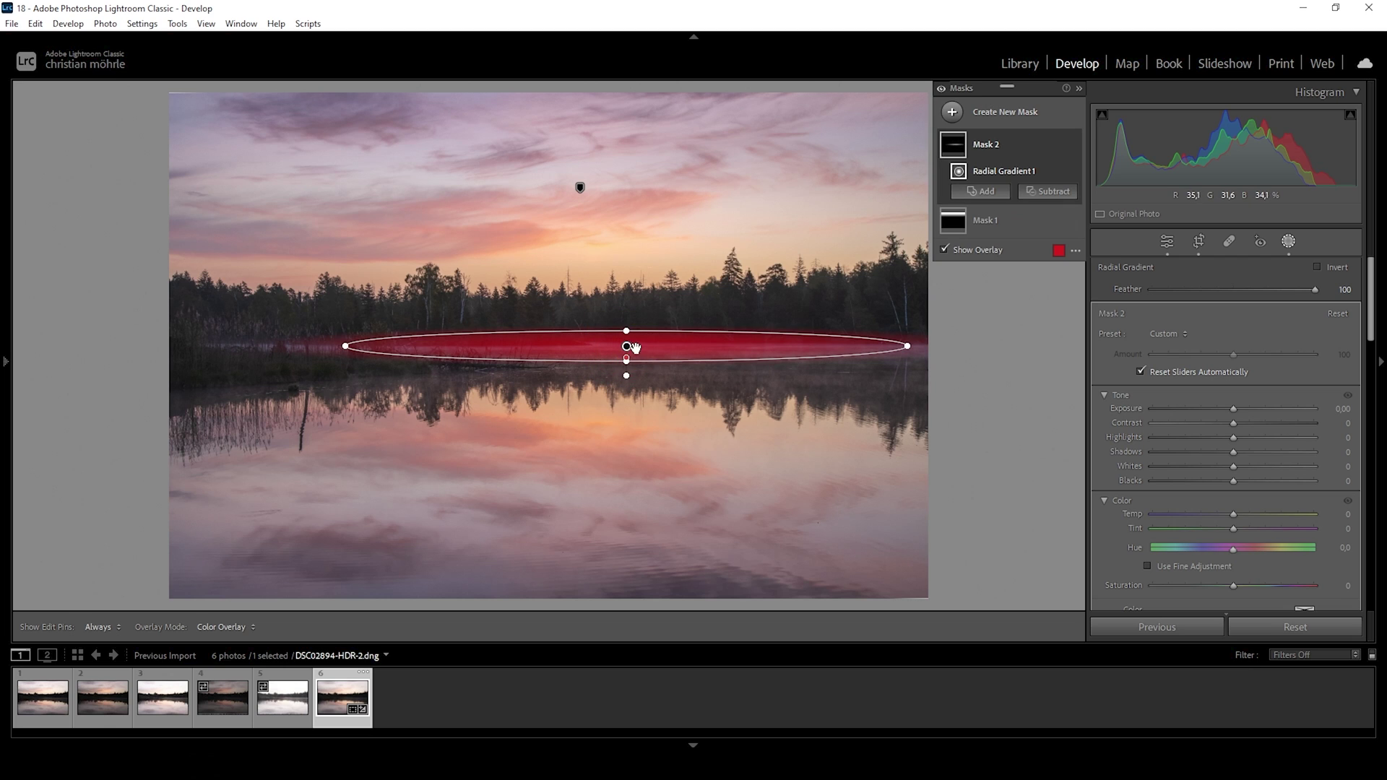
Step: Set the fog mask to Blacks 15 and Dehaze -12, nudging the ellipse slightly up
{"action": "left_click_drag", "start_coordinate": [1236, 480], "coordinate": [1239, 484]}
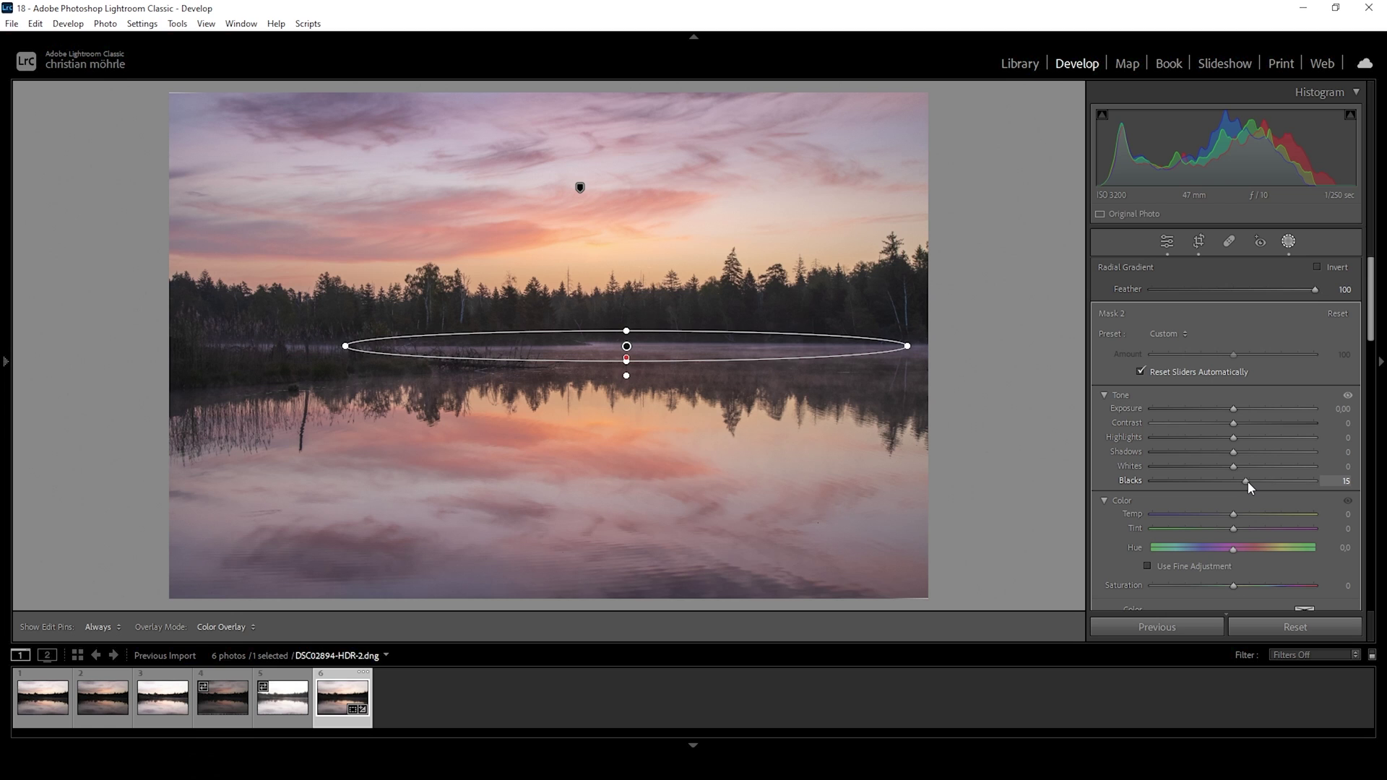
{"action": "left_click_drag", "start_coordinate": [1247, 482], "coordinate": [1246, 481]}
{"action": "scroll", "coordinate": [1247, 482], "scroll_direction": "down", "scroll_amount": 10}
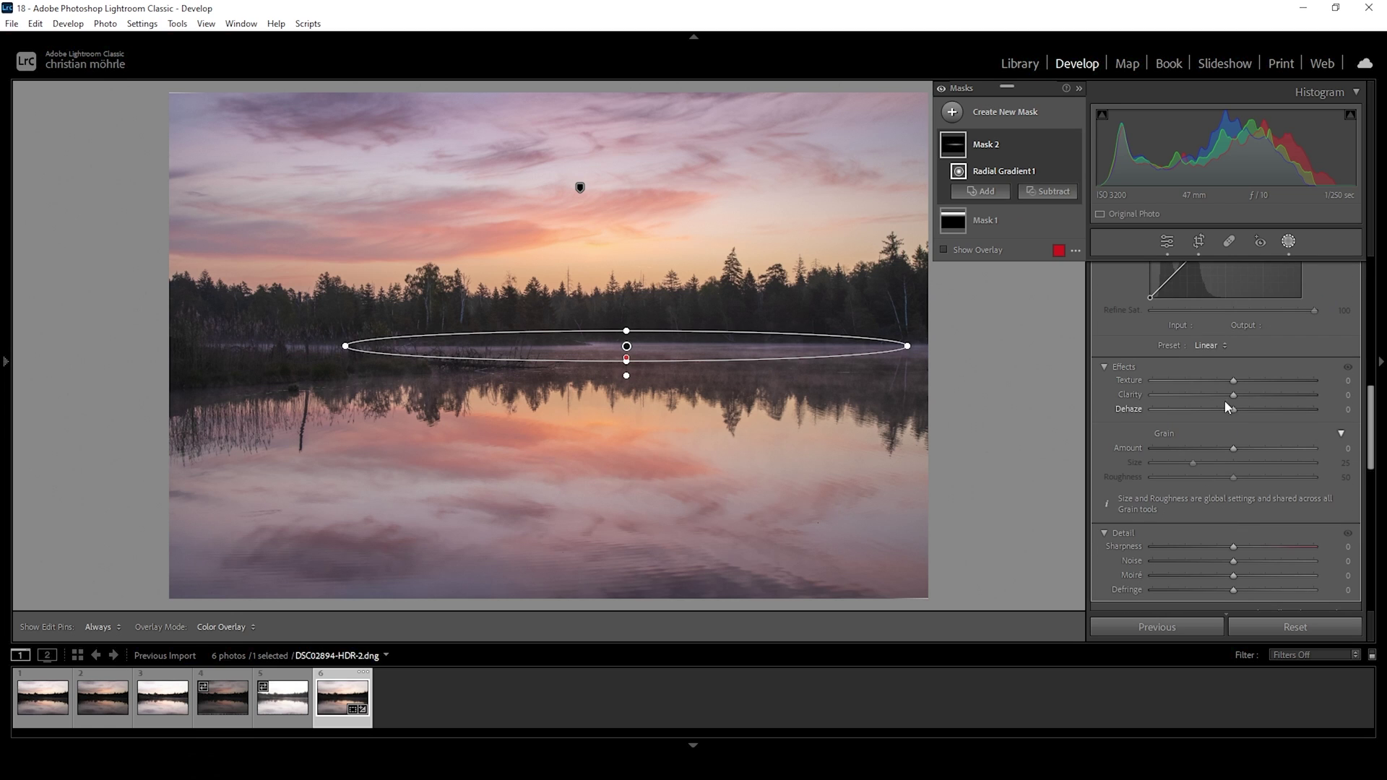
{"action": "left_click_drag", "start_coordinate": [1226, 403], "coordinate": [1221, 408]}
{"action": "left_click_drag", "start_coordinate": [627, 348], "coordinate": [630, 346]}
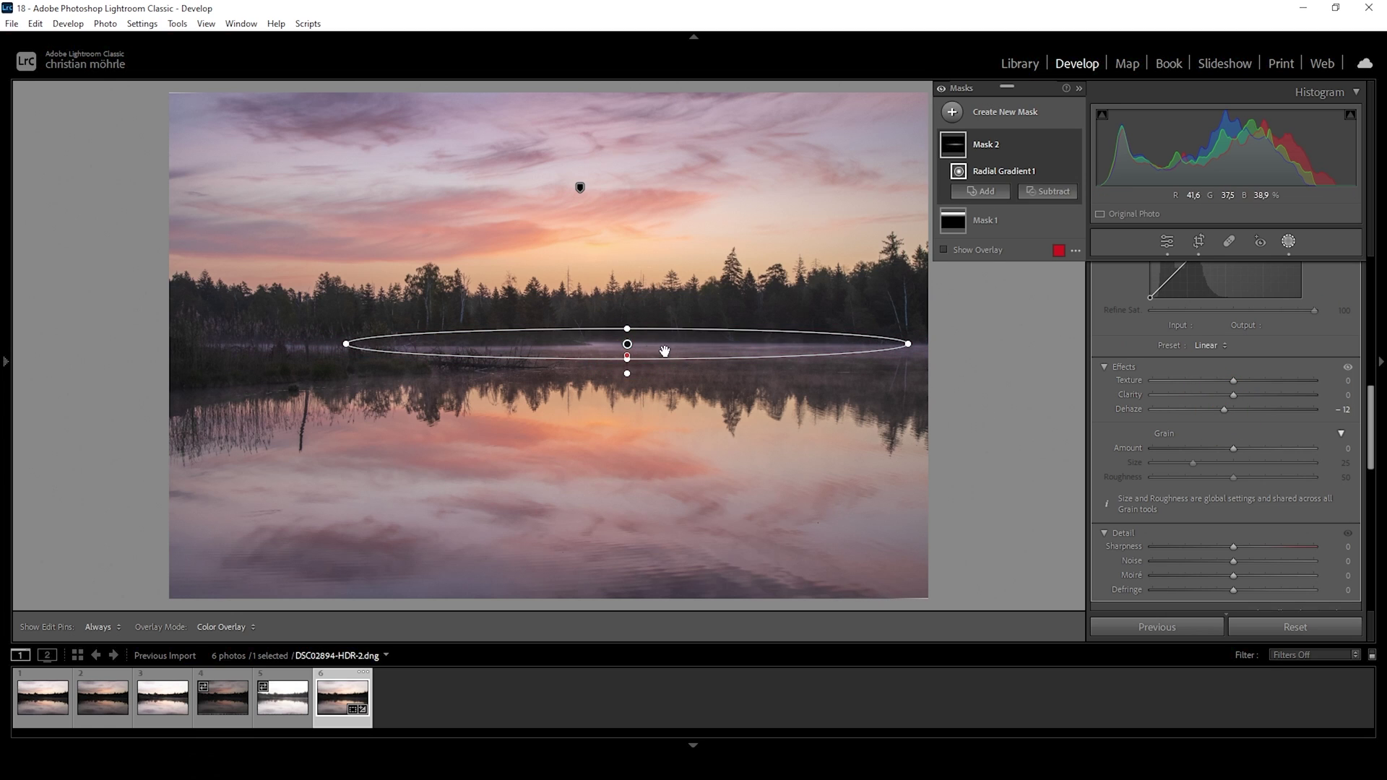
Step: Add a second radial gradient to the fog mask over the fog at the right
{"action": "left_click", "coordinate": [984, 195]}
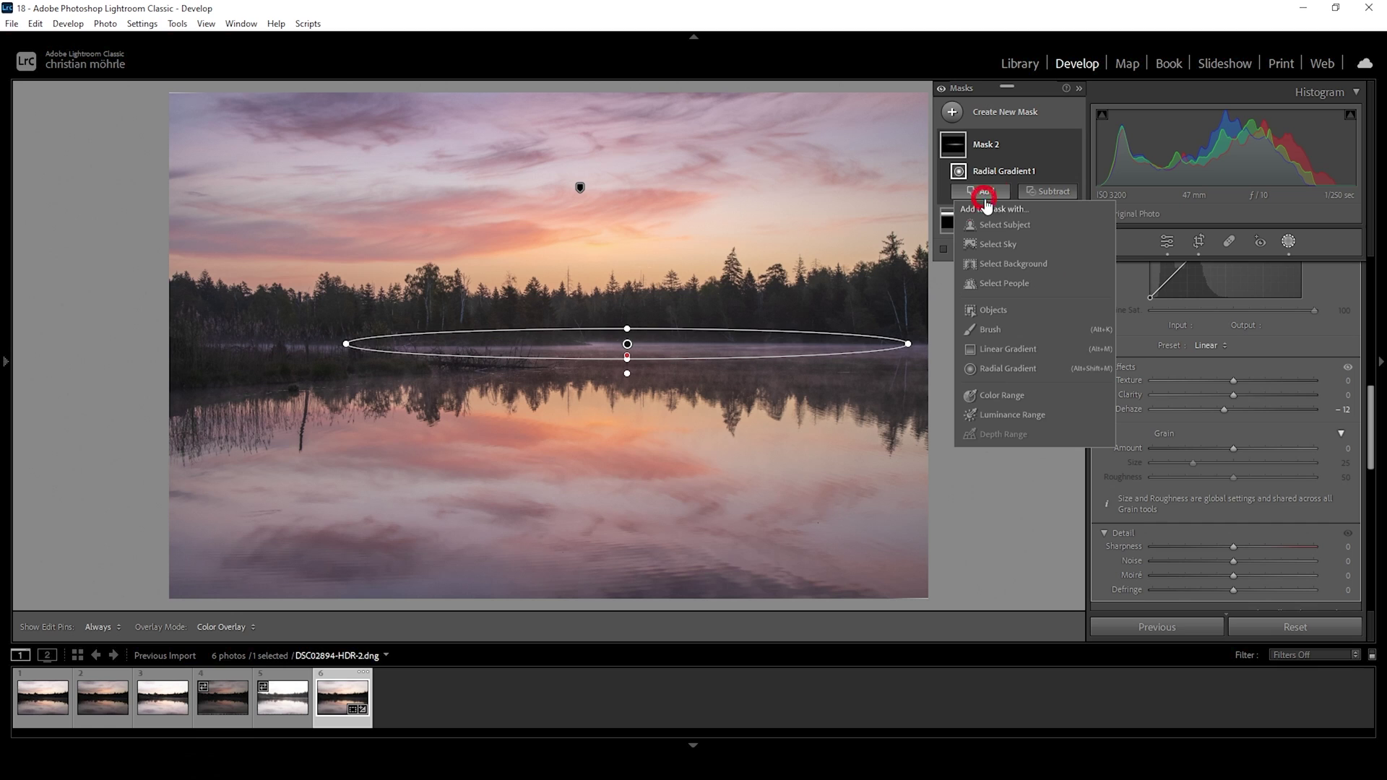
{"action": "left_click", "coordinate": [1004, 370]}
{"action": "left_click_drag", "start_coordinate": [893, 346], "coordinate": [928, 342]}
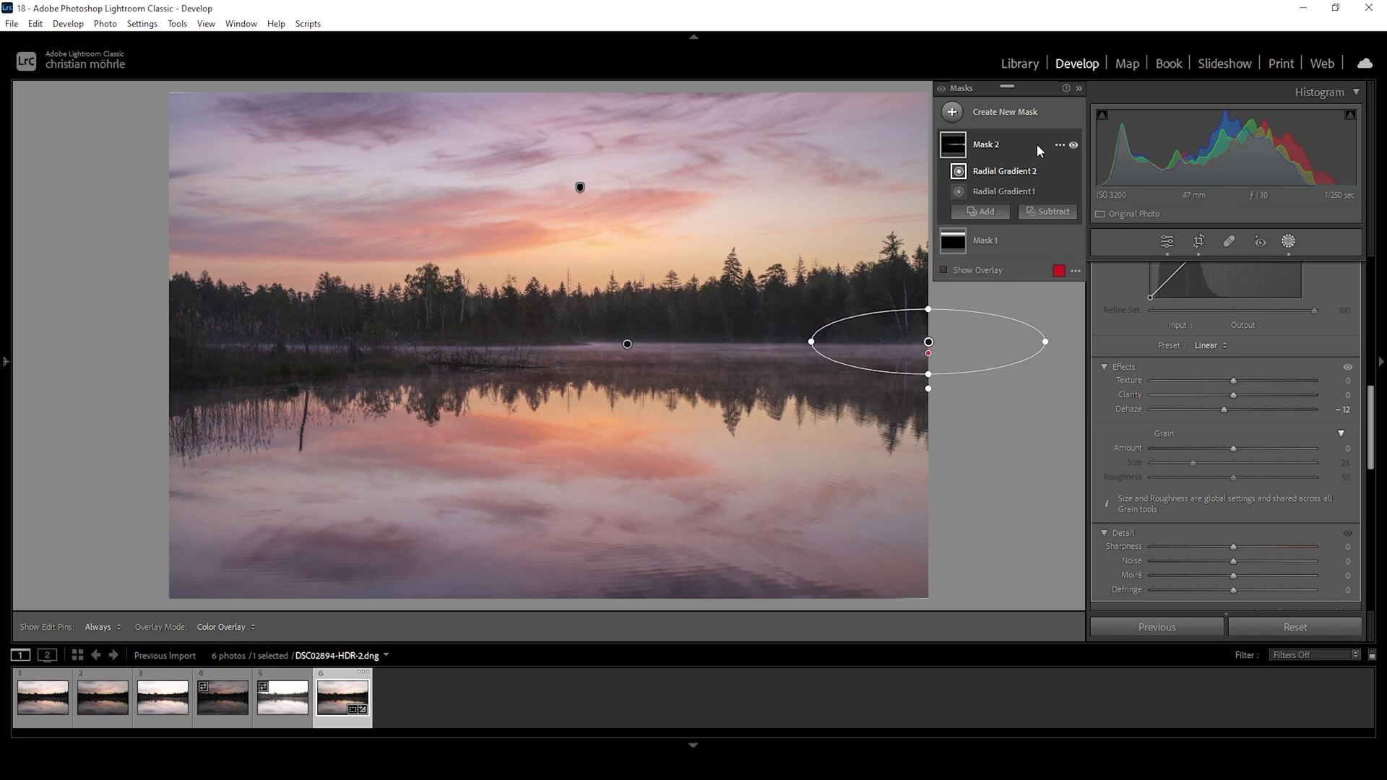
{"action": "left_click", "coordinate": [1074, 146]}
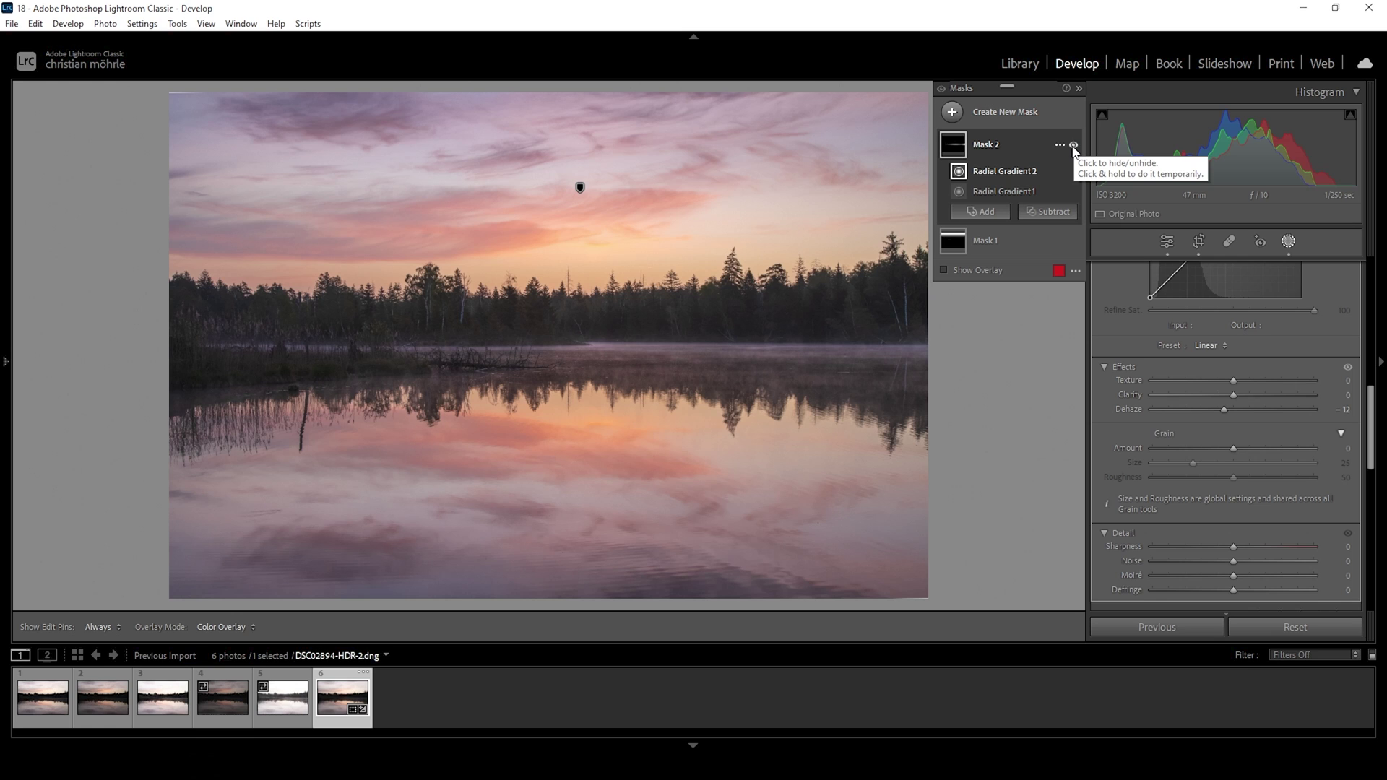
{"action": "left_click", "coordinate": [952, 112]}
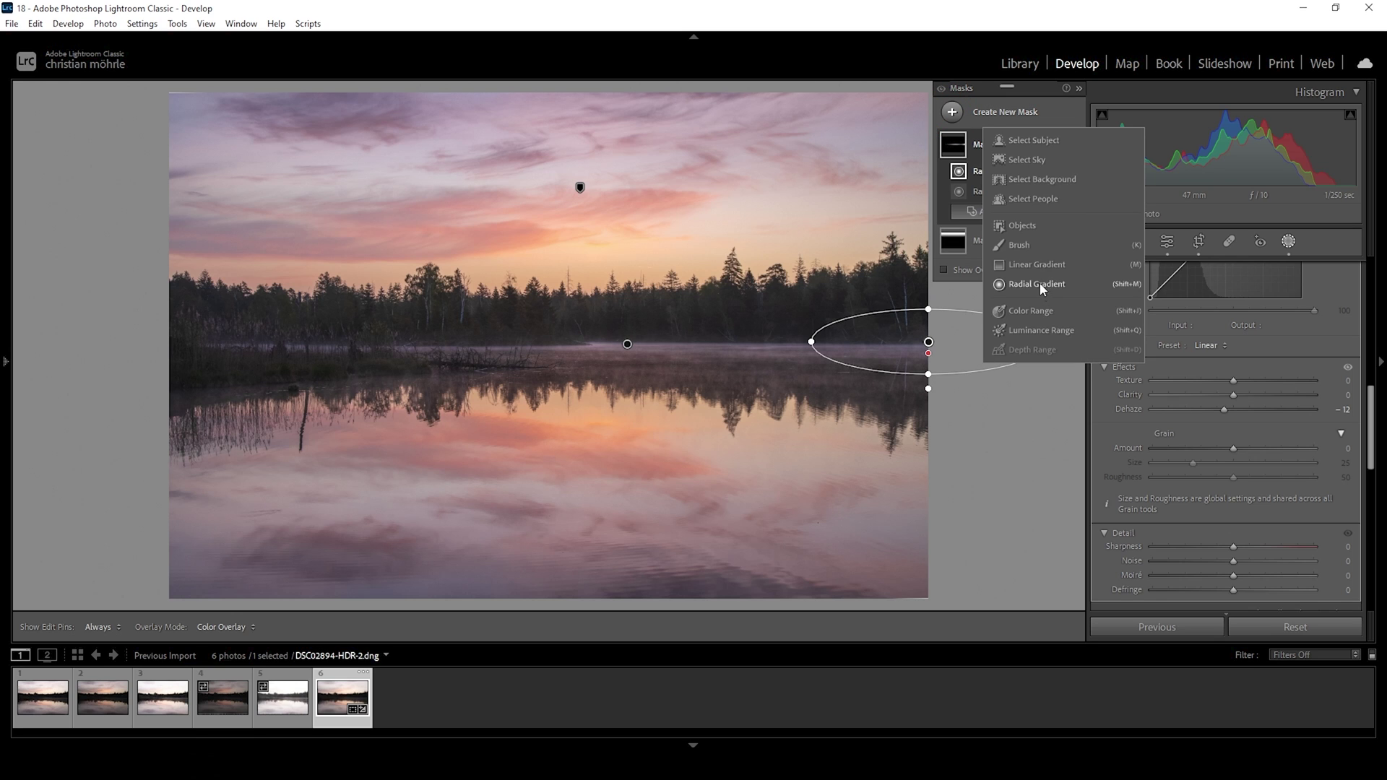
Step: Build a linear gradient mask over the water, subtracting a second gradient to leave a thin horizon band
{"action": "left_click", "coordinate": [1044, 264]}
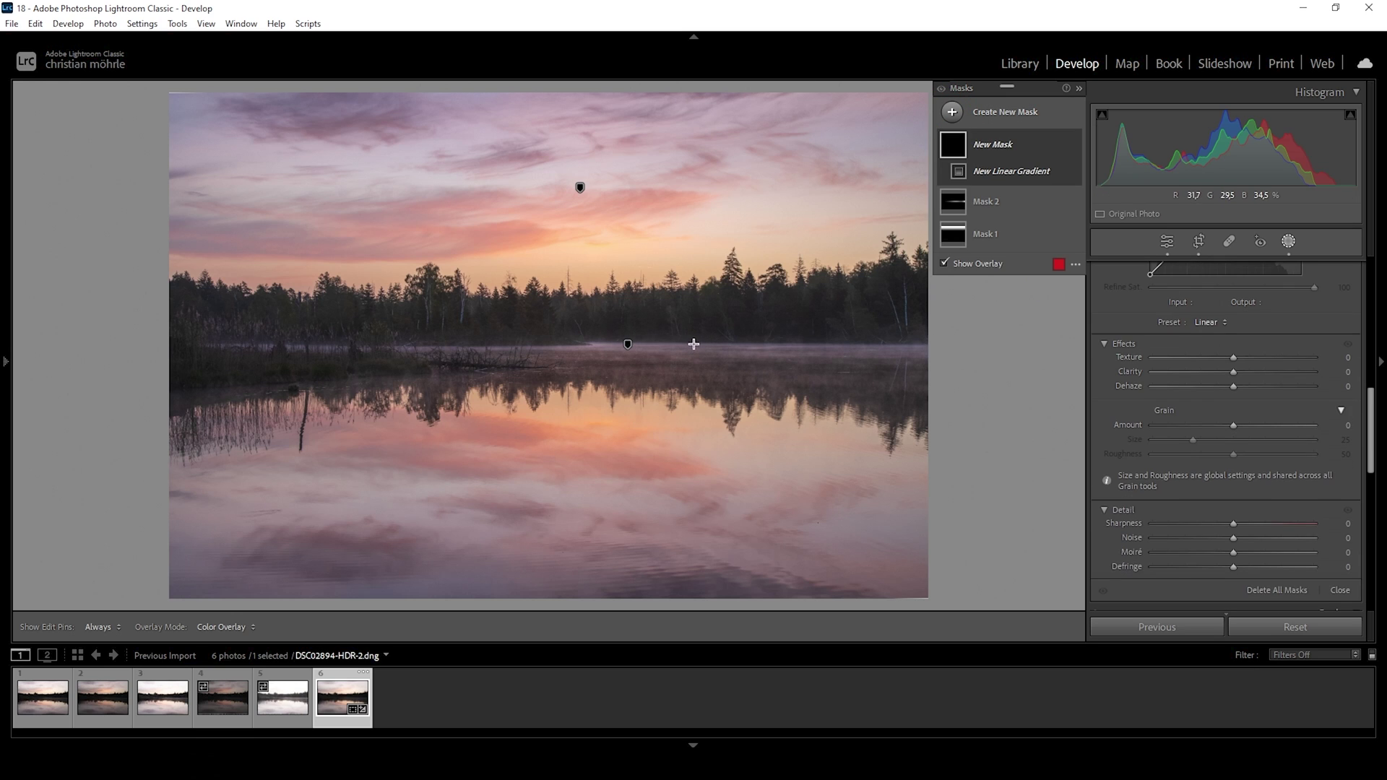
{"action": "left_click_drag", "start_coordinate": [694, 345], "coordinate": [693, 380]}
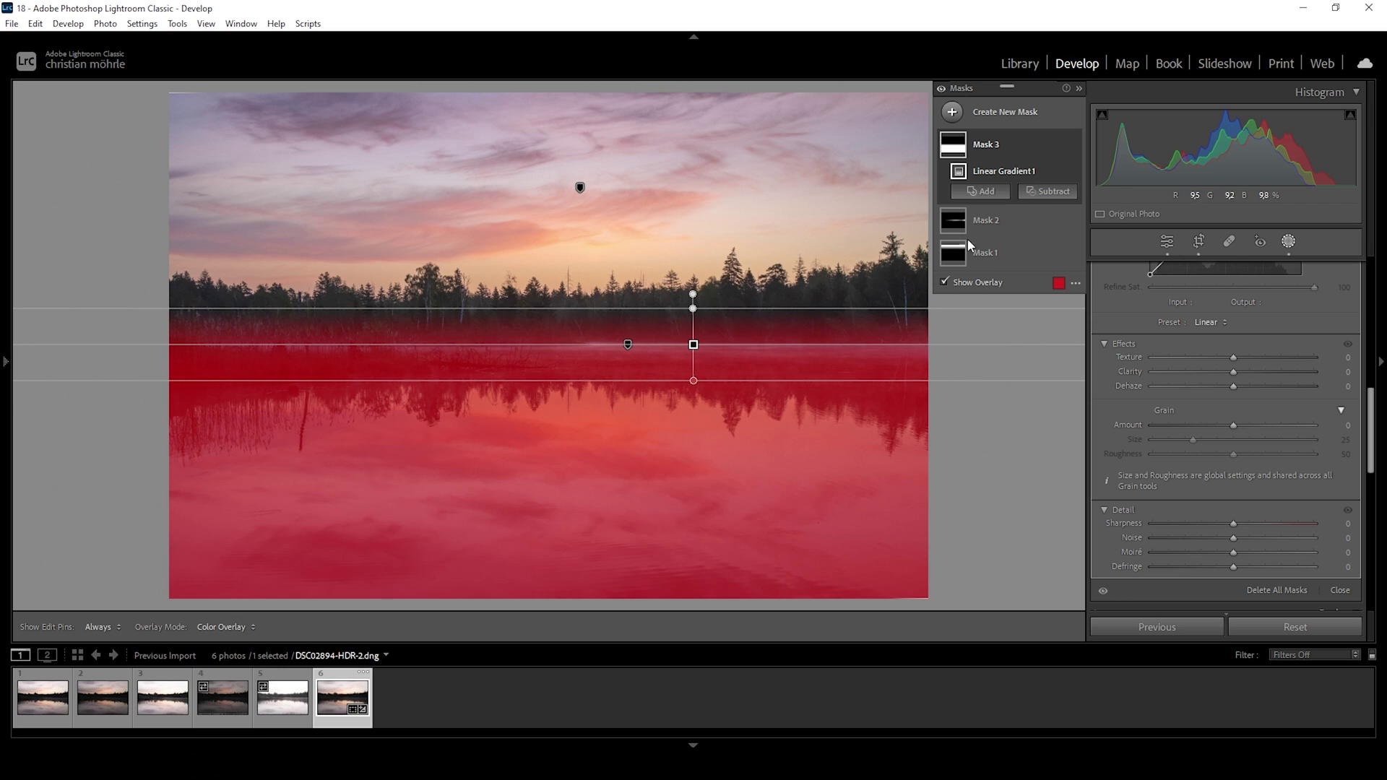
{"action": "left_click", "coordinate": [1037, 200]}
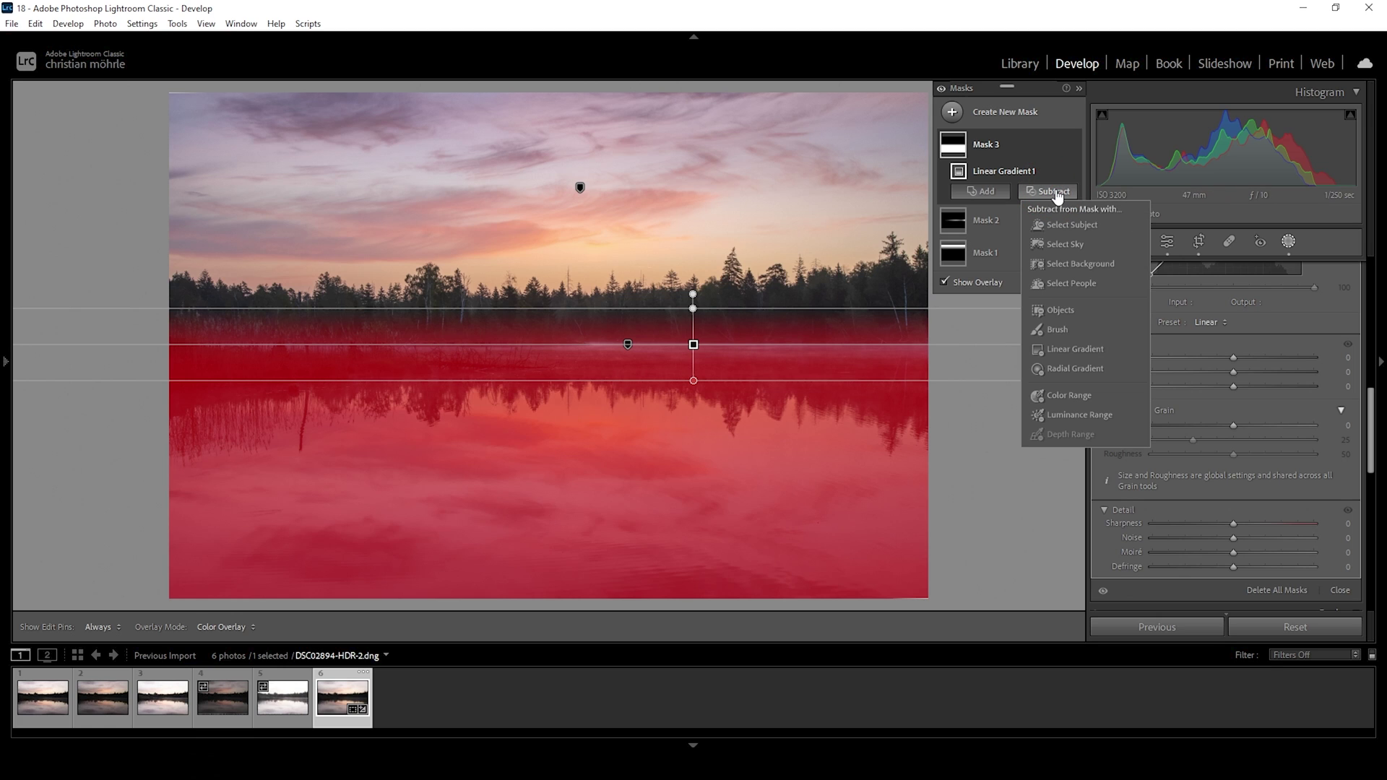
{"action": "left_click", "coordinate": [1040, 349]}
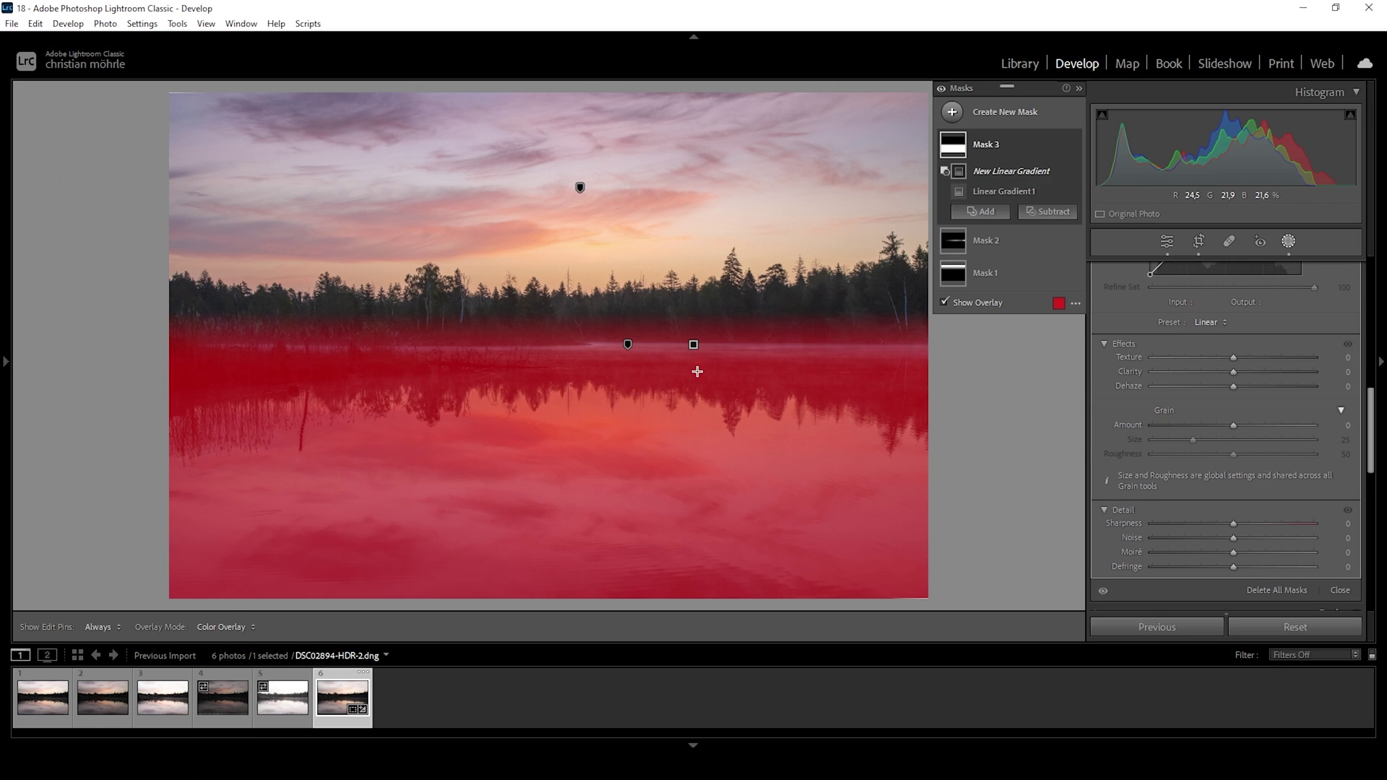
{"action": "mouse_move", "coordinate": [698, 377]}
{"action": "left_mouse_down"}
{"action": "mouse_move", "coordinate": [708, 337]}
{"action": "mouse_move", "coordinate": [698, 355]}
{"action": "left_mouse_up"}
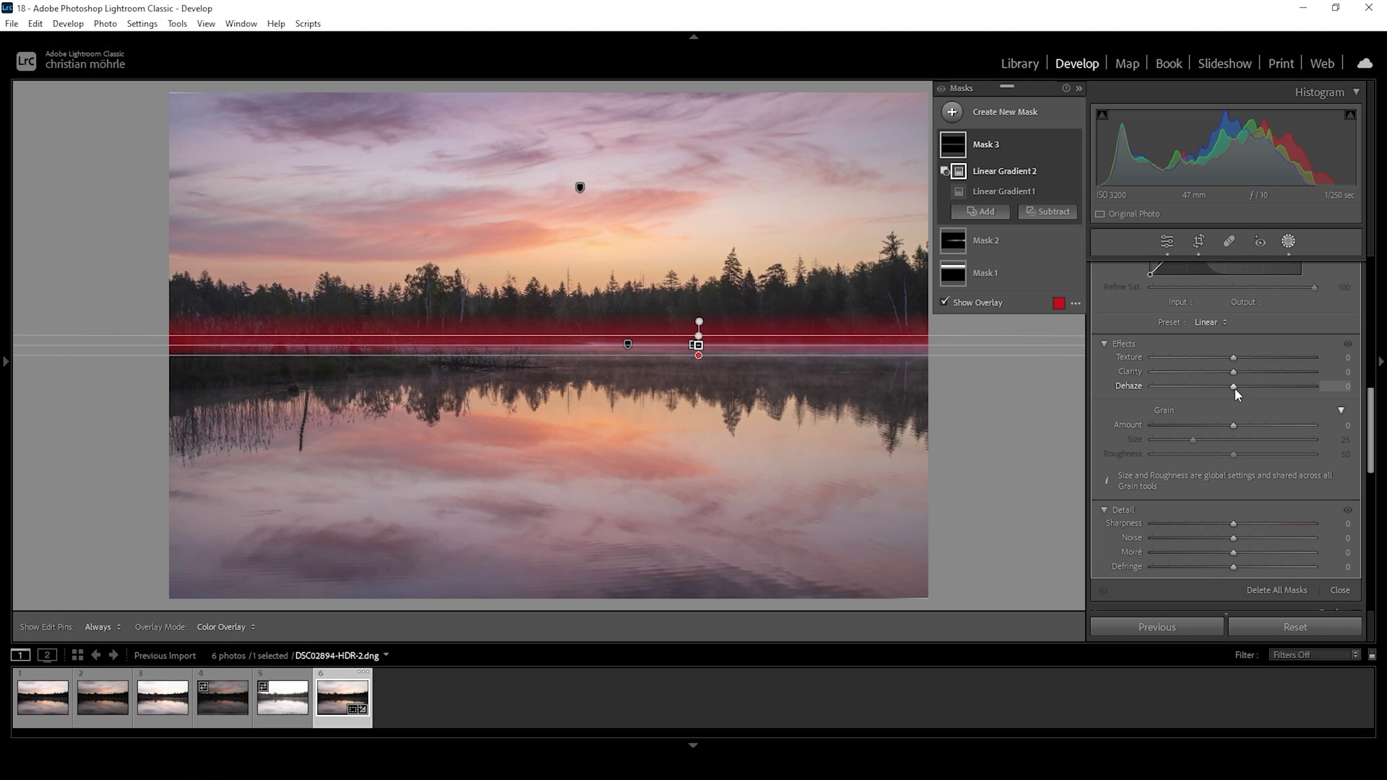
Step: Set the horizon band mask to Dehaze -12 and Blacks 13, then deselect it
{"action": "left_click_drag", "start_coordinate": [1234, 388], "coordinate": [1225, 388]}
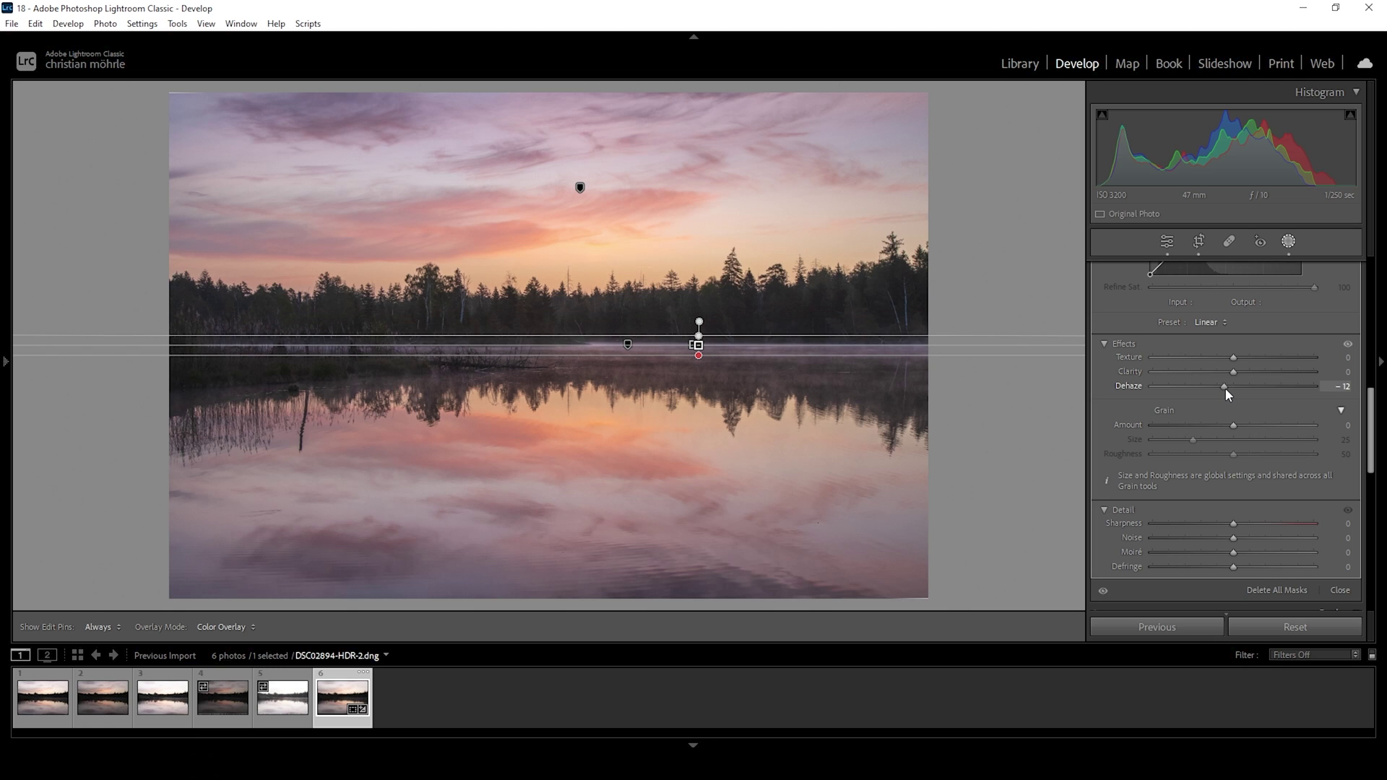
{"action": "left_click_drag", "start_coordinate": [1226, 391], "coordinate": [1223, 389]}
{"action": "scroll", "coordinate": [1285, 406], "scroll_direction": "up", "scroll_amount": 5}
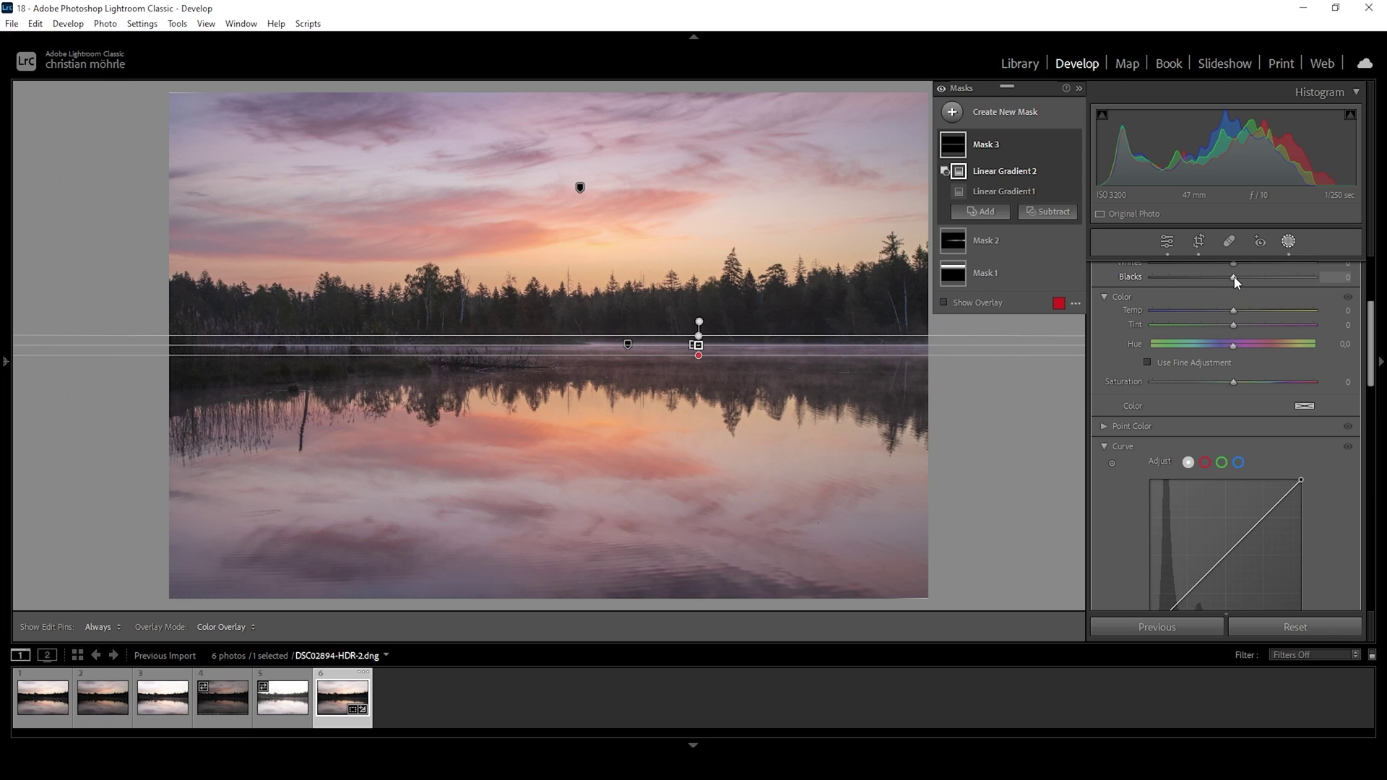
{"action": "left_click_drag", "start_coordinate": [1234, 277], "coordinate": [1244, 276]}
{"action": "scroll", "coordinate": [1244, 305], "scroll_direction": "up", "scroll_amount": 2}
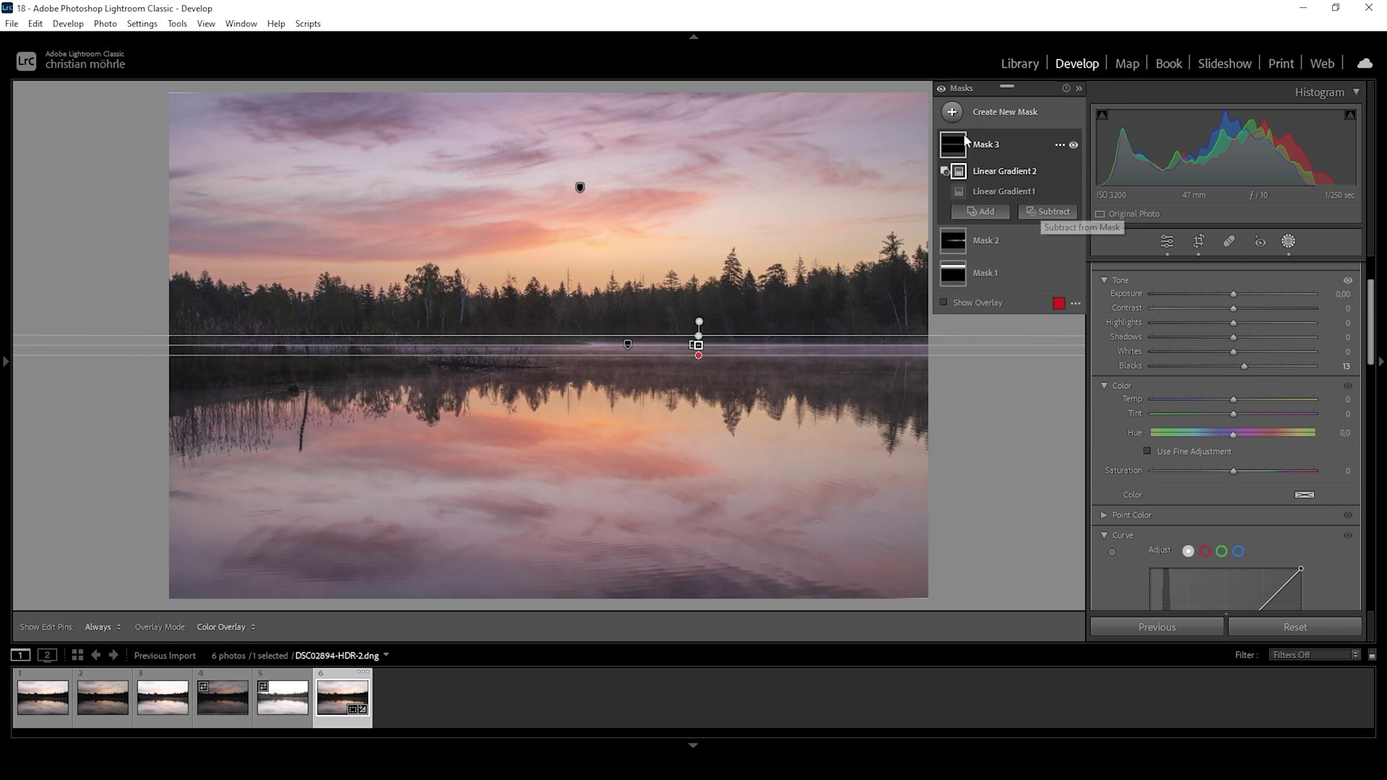
{"action": "left_click", "coordinate": [1288, 242]}
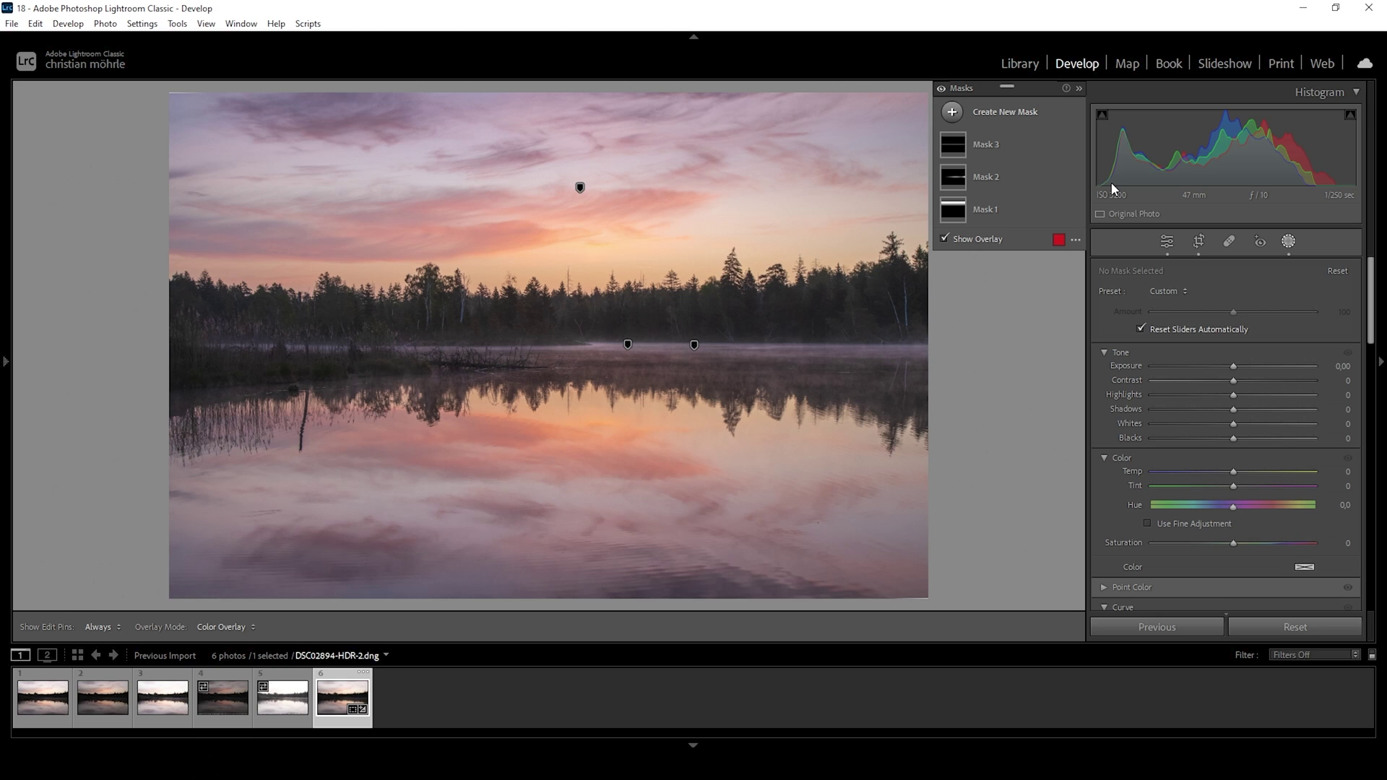
Step: Create a Color Range mask sampled from the treeline colour
{"action": "left_click", "coordinate": [953, 112]}
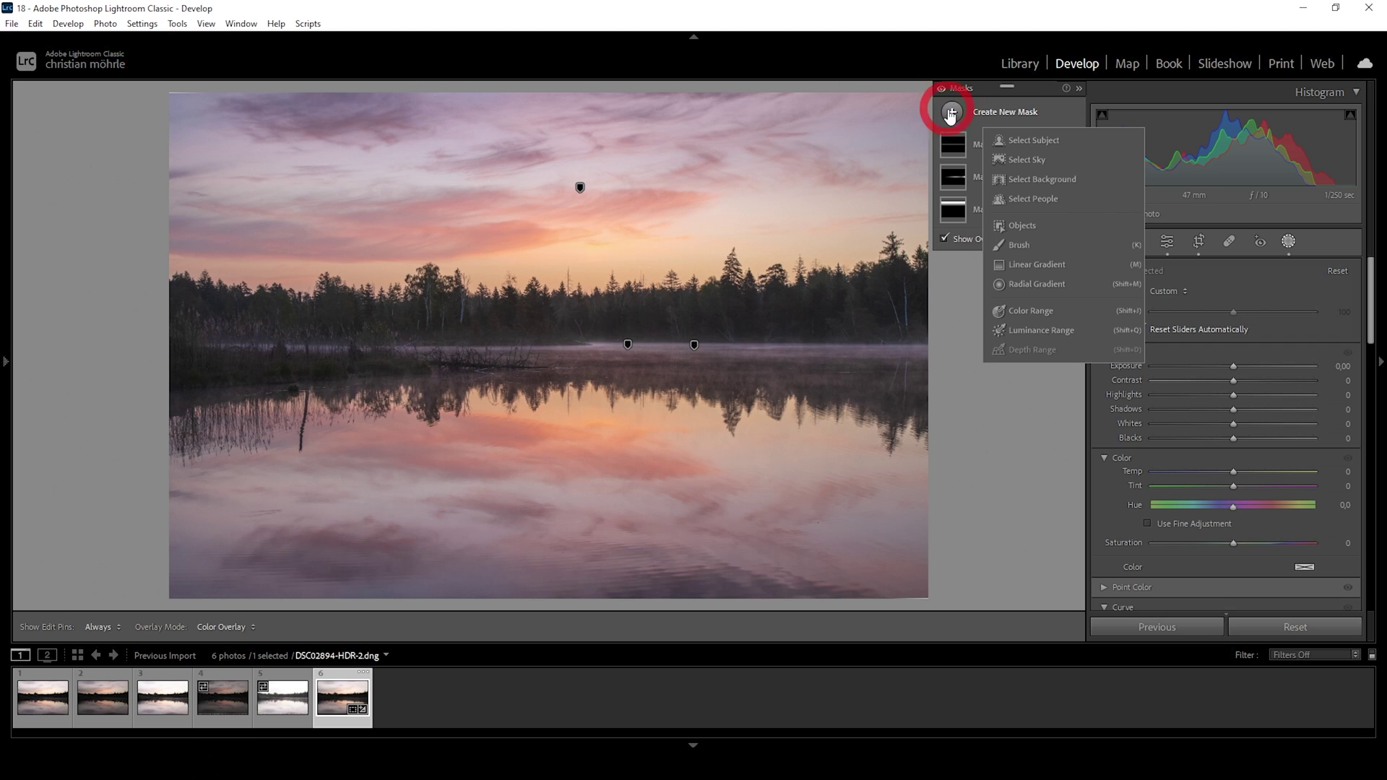
{"action": "left_click", "coordinate": [1030, 310]}
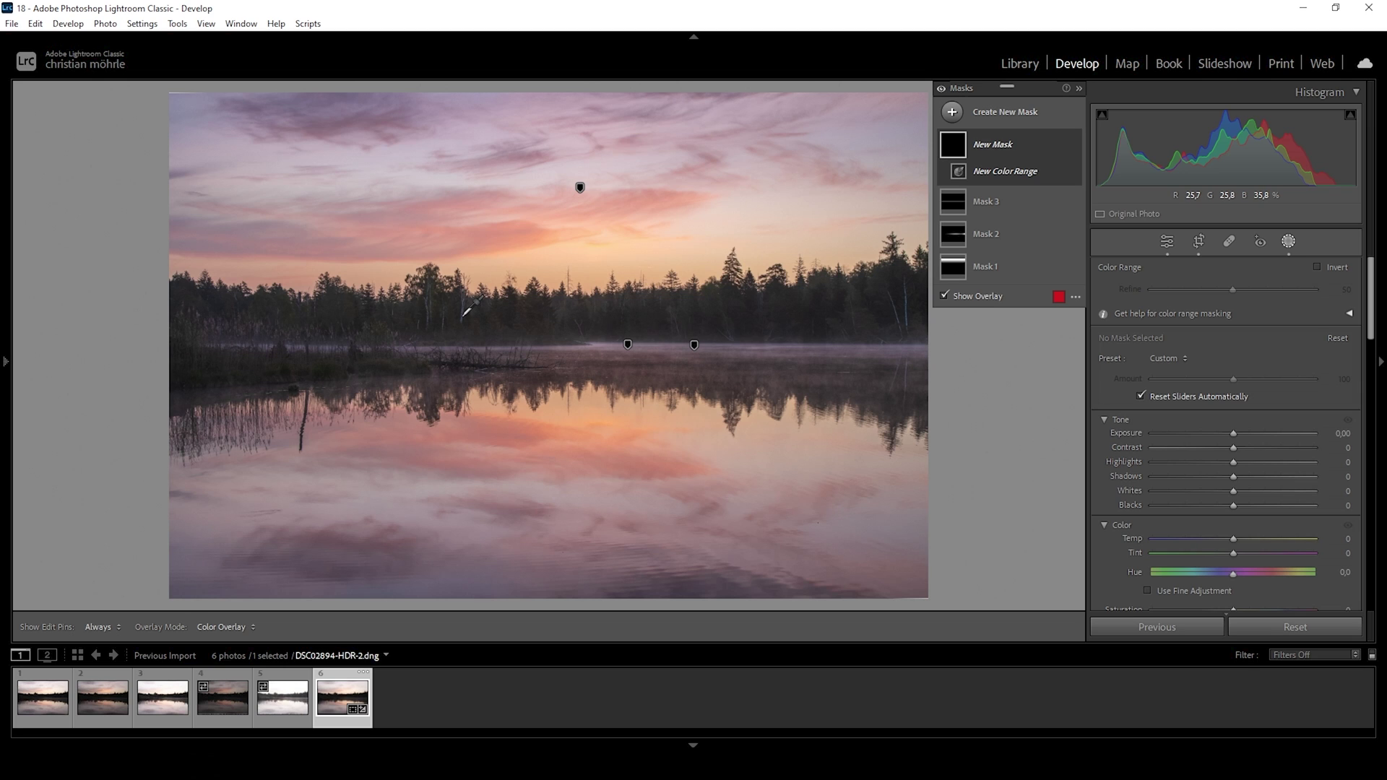
{"action": "left_click", "coordinate": [462, 316]}
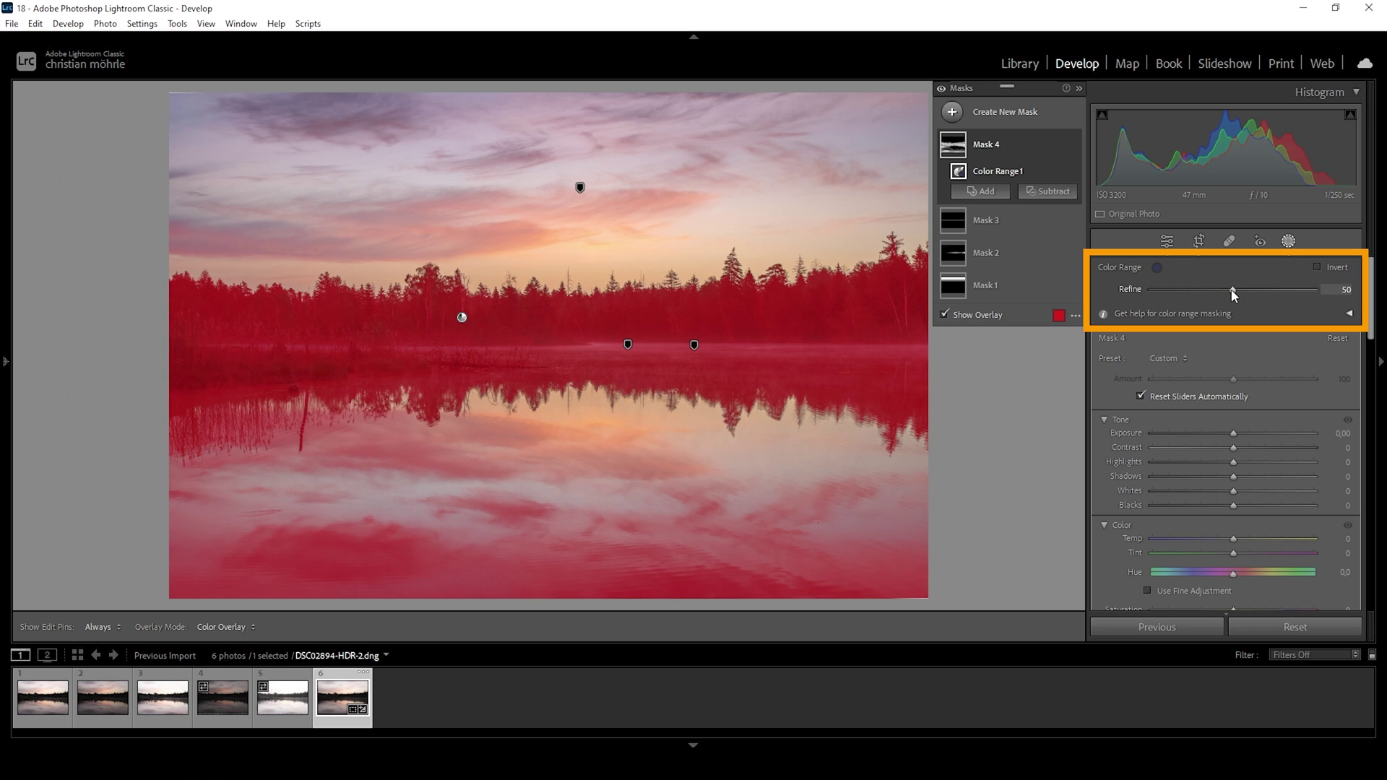
Step: Lower Refine so the colour range covers mainly the trees and their reflections
{"action": "key", "text": "shift+w"}
{"action": "left_click_drag", "start_coordinate": [1184, 289], "coordinate": [1158, 290]}
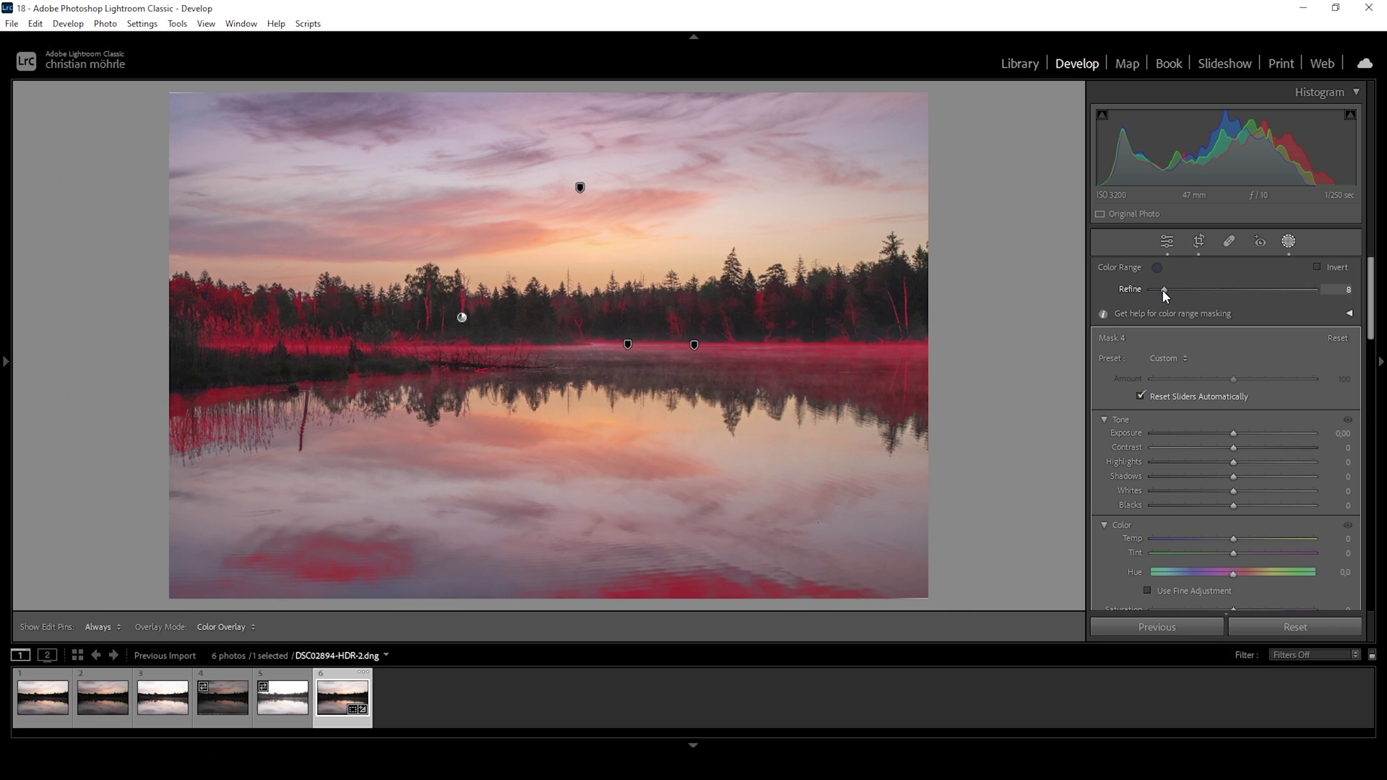
{"action": "left_click_drag", "start_coordinate": [1163, 291], "coordinate": [1162, 291]}
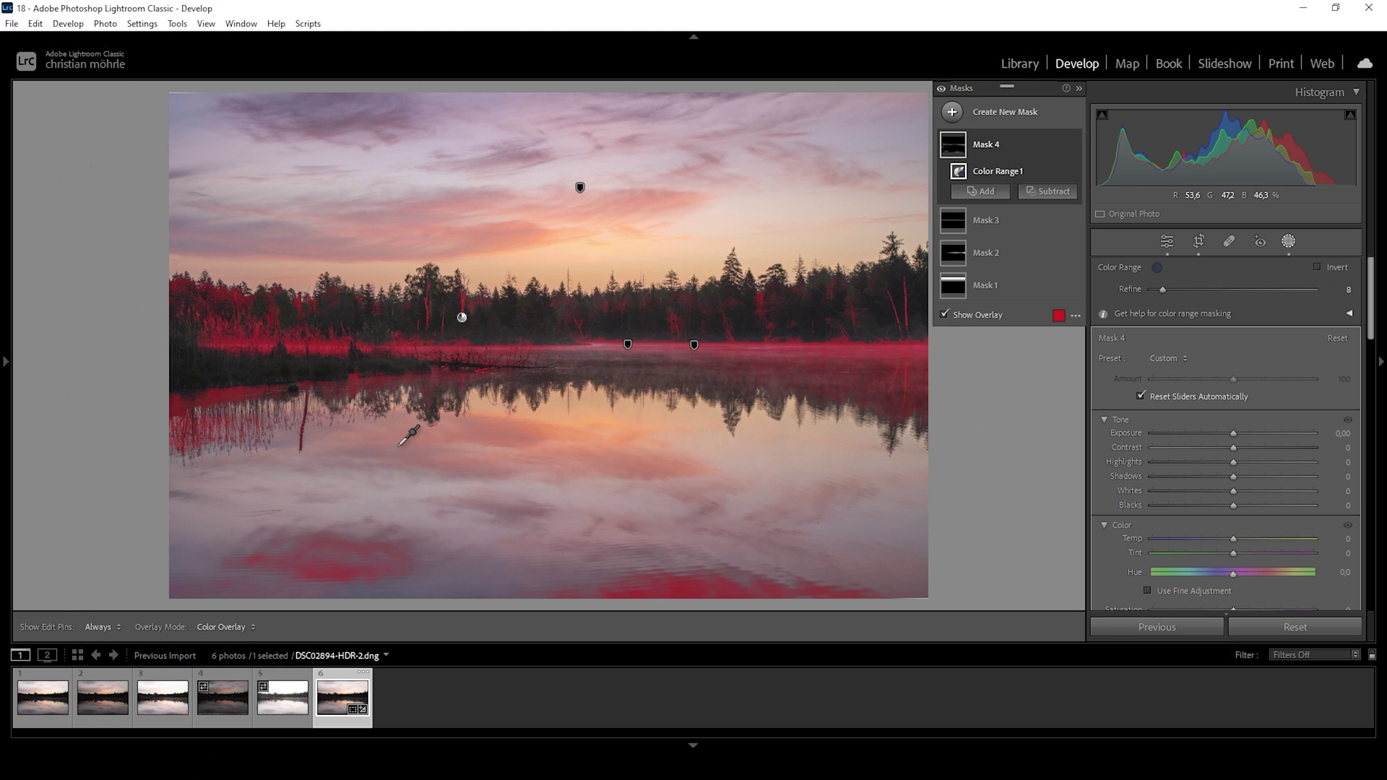
{"action": "right_click", "coordinate": [1061, 149]}
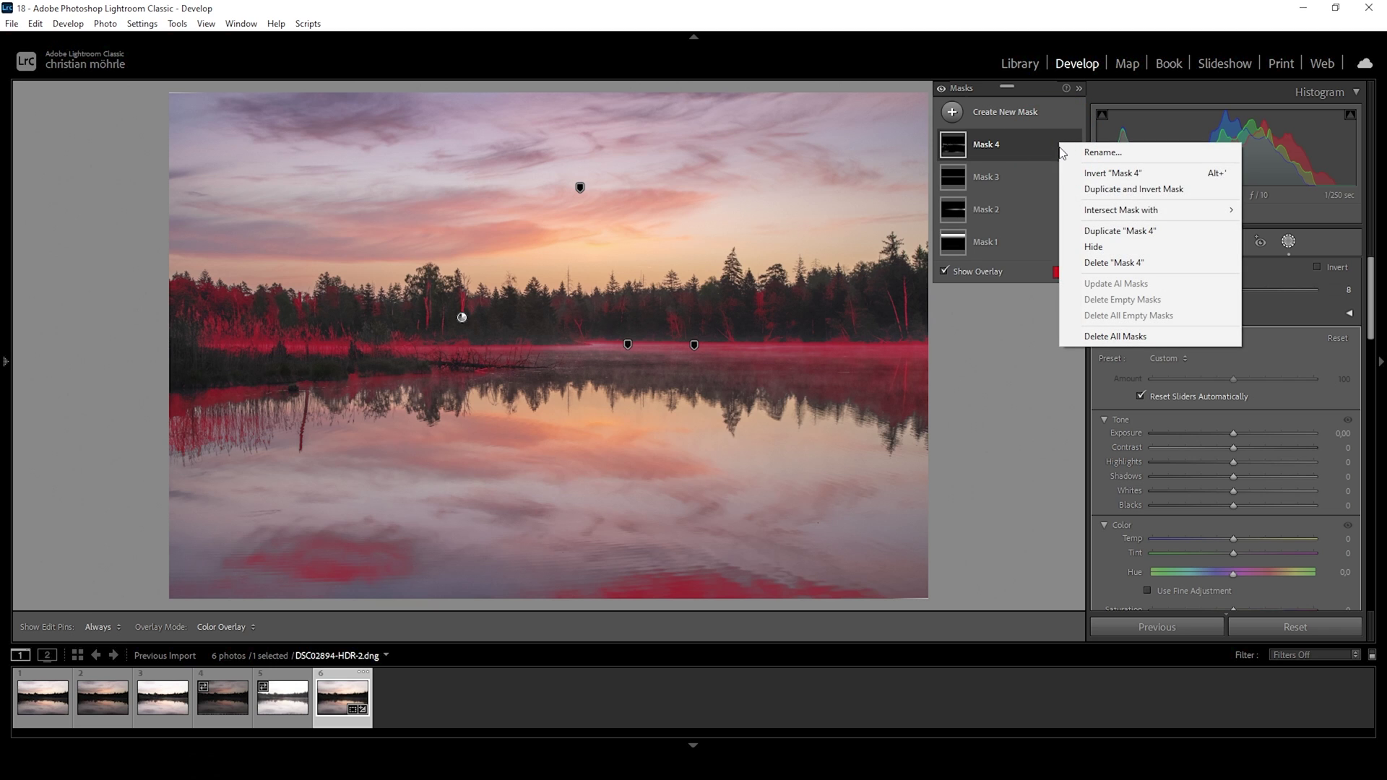
{"action": "mouse_move", "coordinate": [1105, 213]}
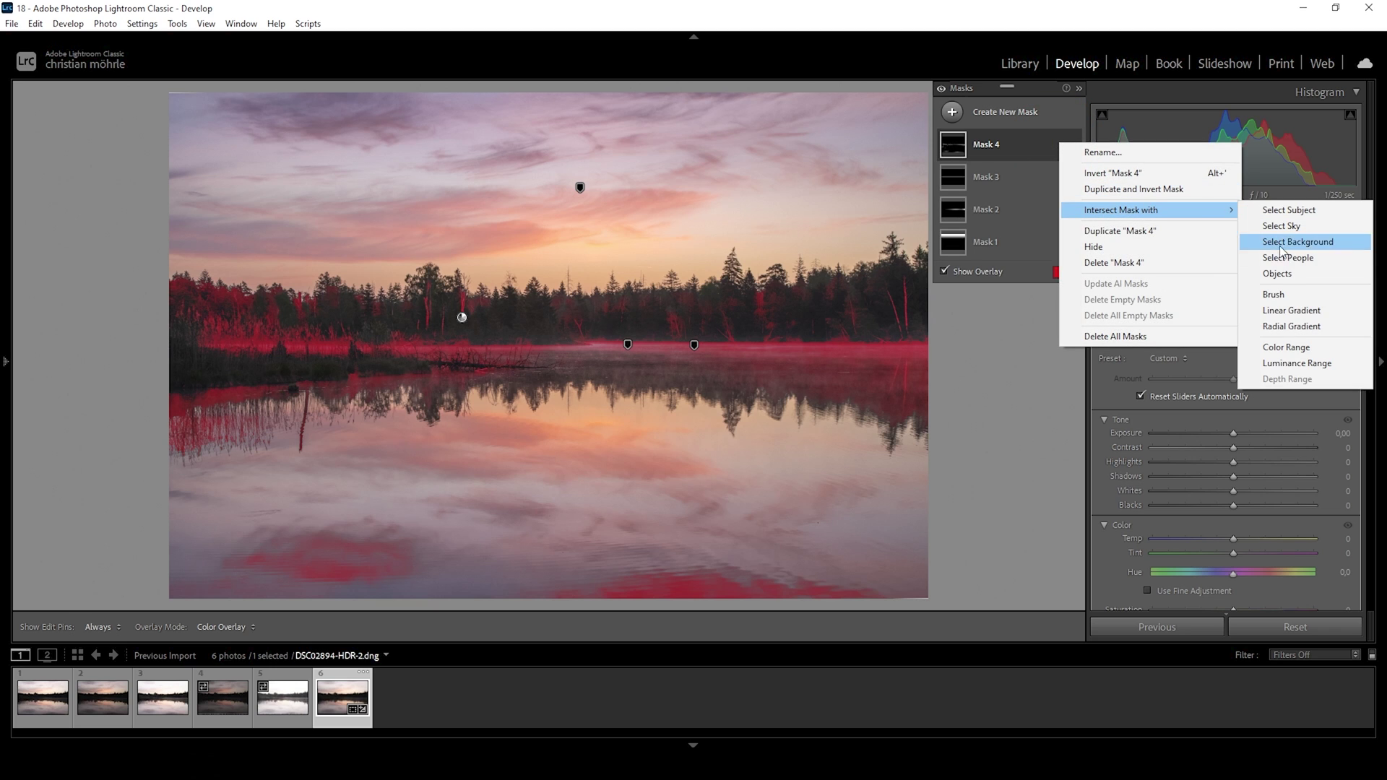
Step: Intersect Mask 4 with a wide radial gradient over the shoreline fog, then set Temp 47 and Saturation -21
{"action": "left_click", "coordinate": [1297, 327]}
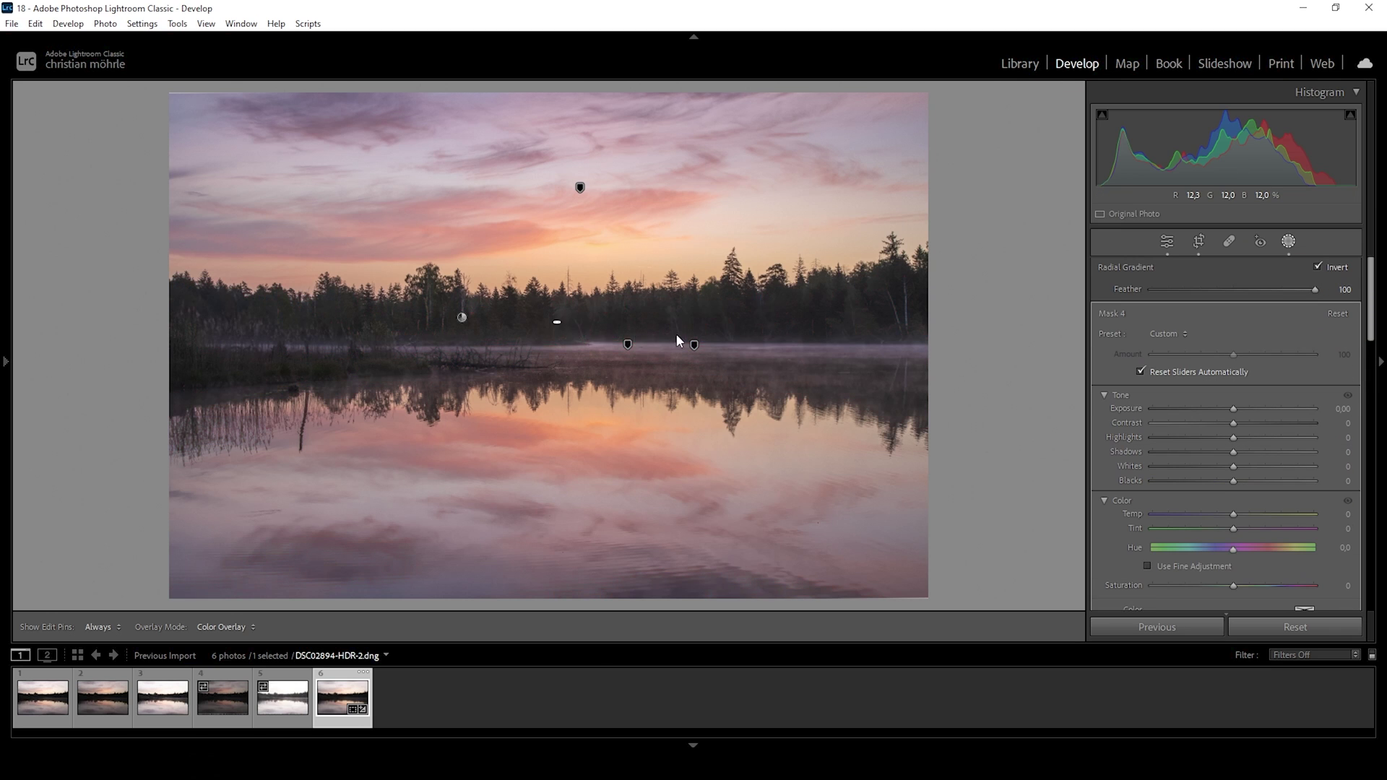
{"action": "mouse_move", "coordinate": [557, 321]}
{"action": "left_mouse_down"}
{"action": "mouse_move", "coordinate": [1083, 352]}
{"action": "mouse_move", "coordinate": [580, 331]}
{"action": "mouse_move", "coordinate": [579, 346]}
{"action": "mouse_move", "coordinate": [556, 339]}
{"action": "mouse_move", "coordinate": [559, 291]}
{"action": "mouse_move", "coordinate": [561, 323]}
{"action": "left_mouse_up"}
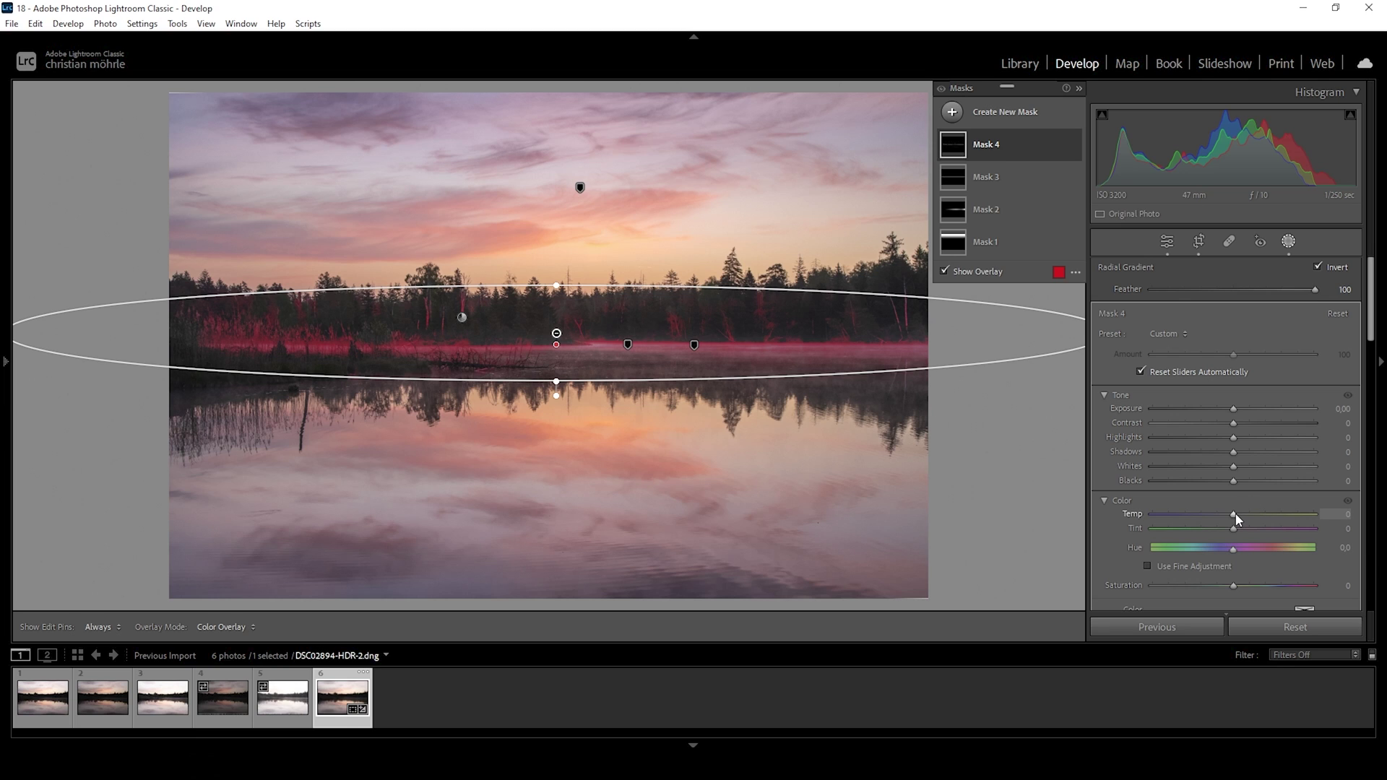
{"action": "left_click_drag", "start_coordinate": [1235, 513], "coordinate": [1243, 512]}
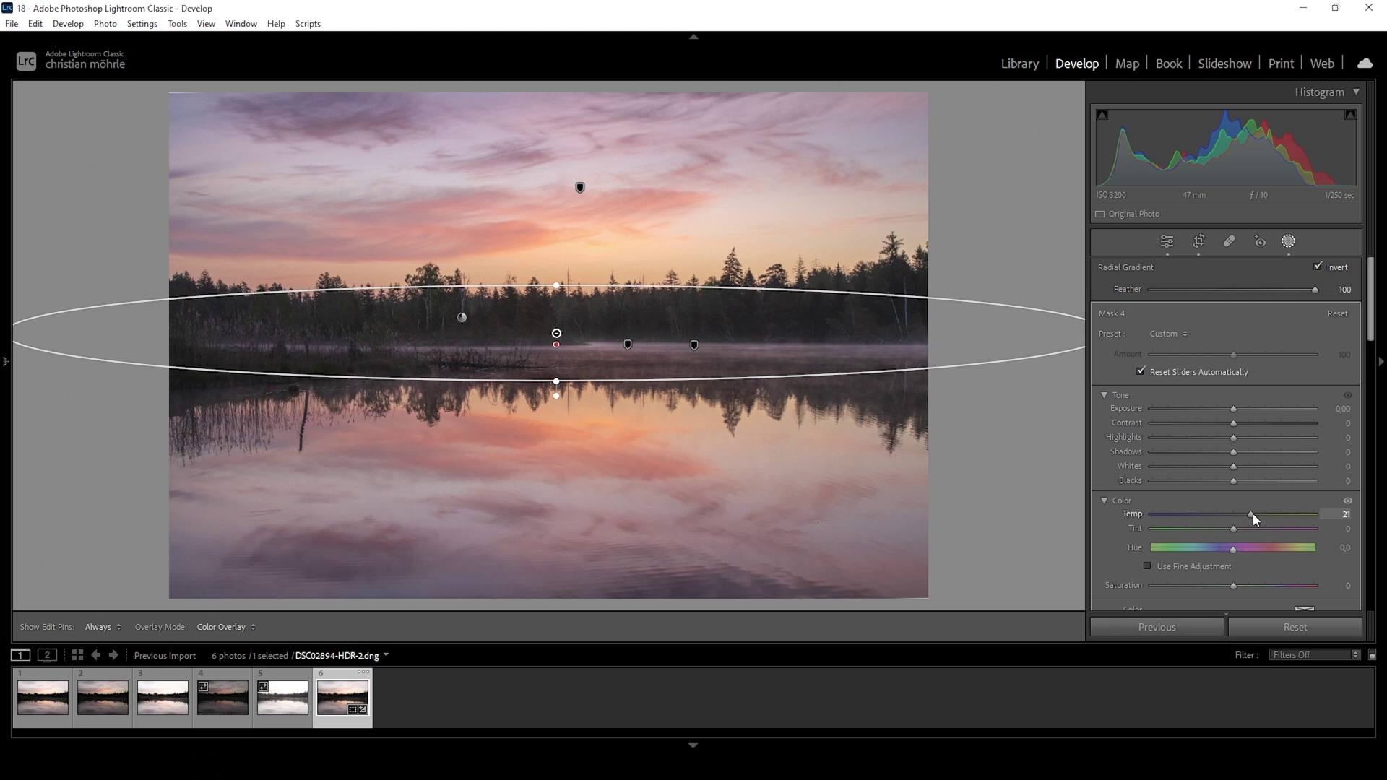
{"action": "left_click_drag", "start_coordinate": [1253, 513], "coordinate": [1270, 513]}
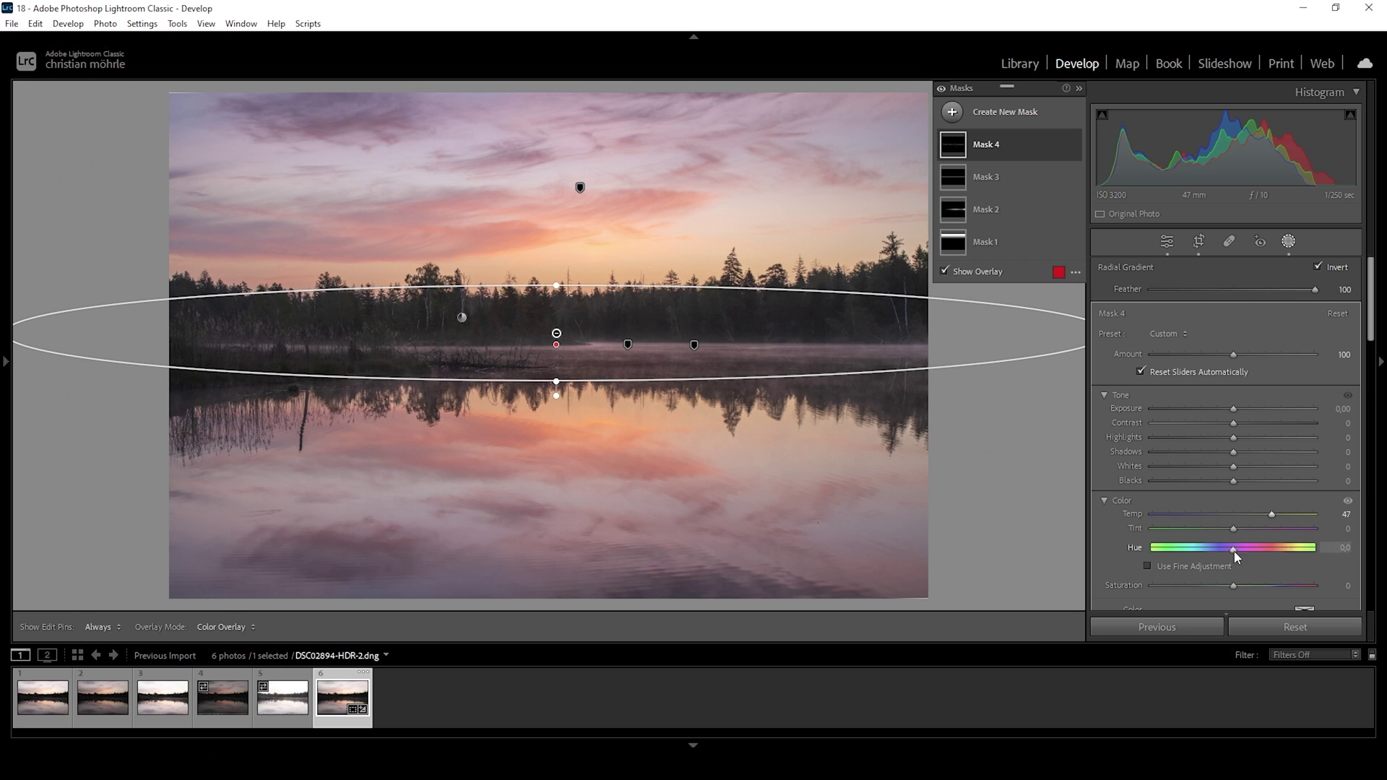
{"action": "left_click_drag", "start_coordinate": [1234, 584], "coordinate": [1213, 583]}
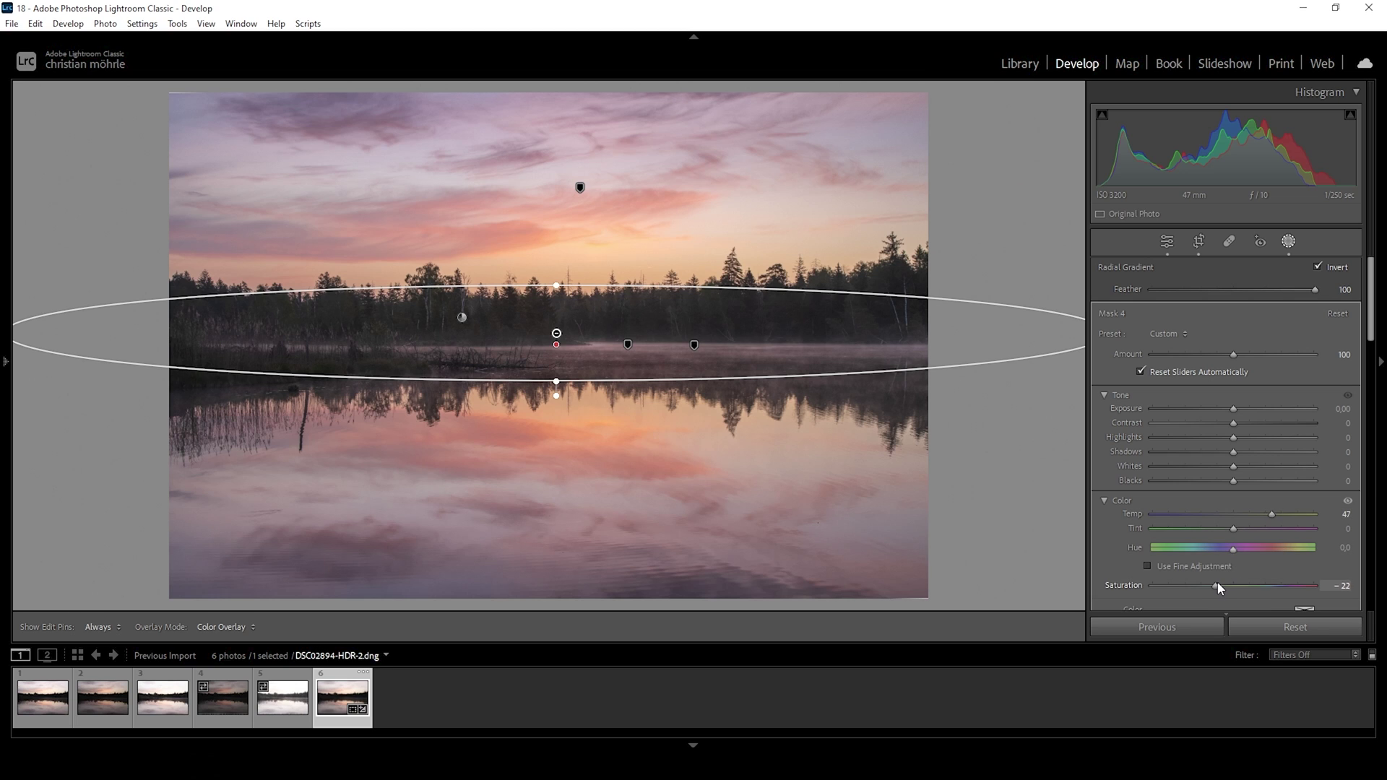
{"action": "left_click_drag", "start_coordinate": [1218, 582], "coordinate": [1218, 582]}
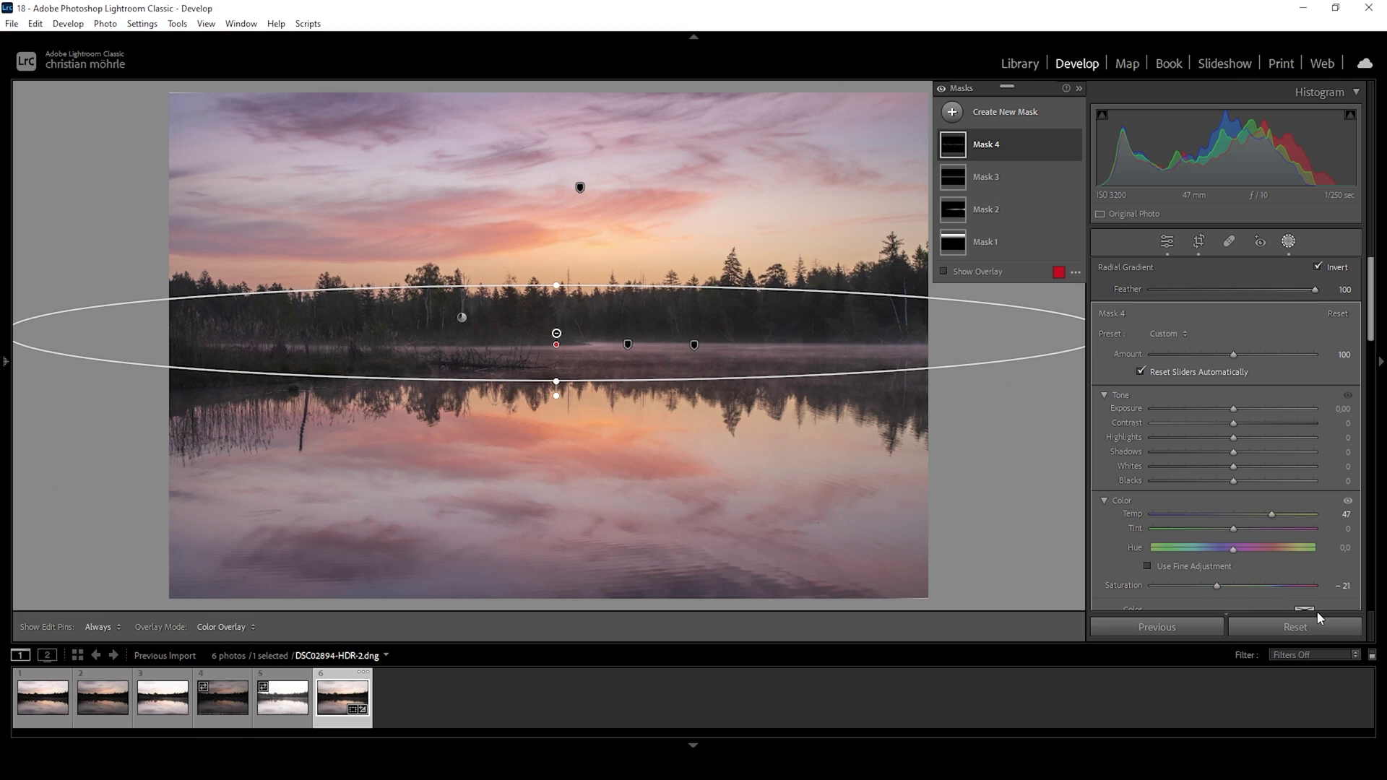
Step: Hide the masks, close Masking, and undo a trial global Temp change to keep 5400
{"action": "left_click", "coordinate": [941, 89]}
{"action": "left_click", "coordinate": [1167, 241]}
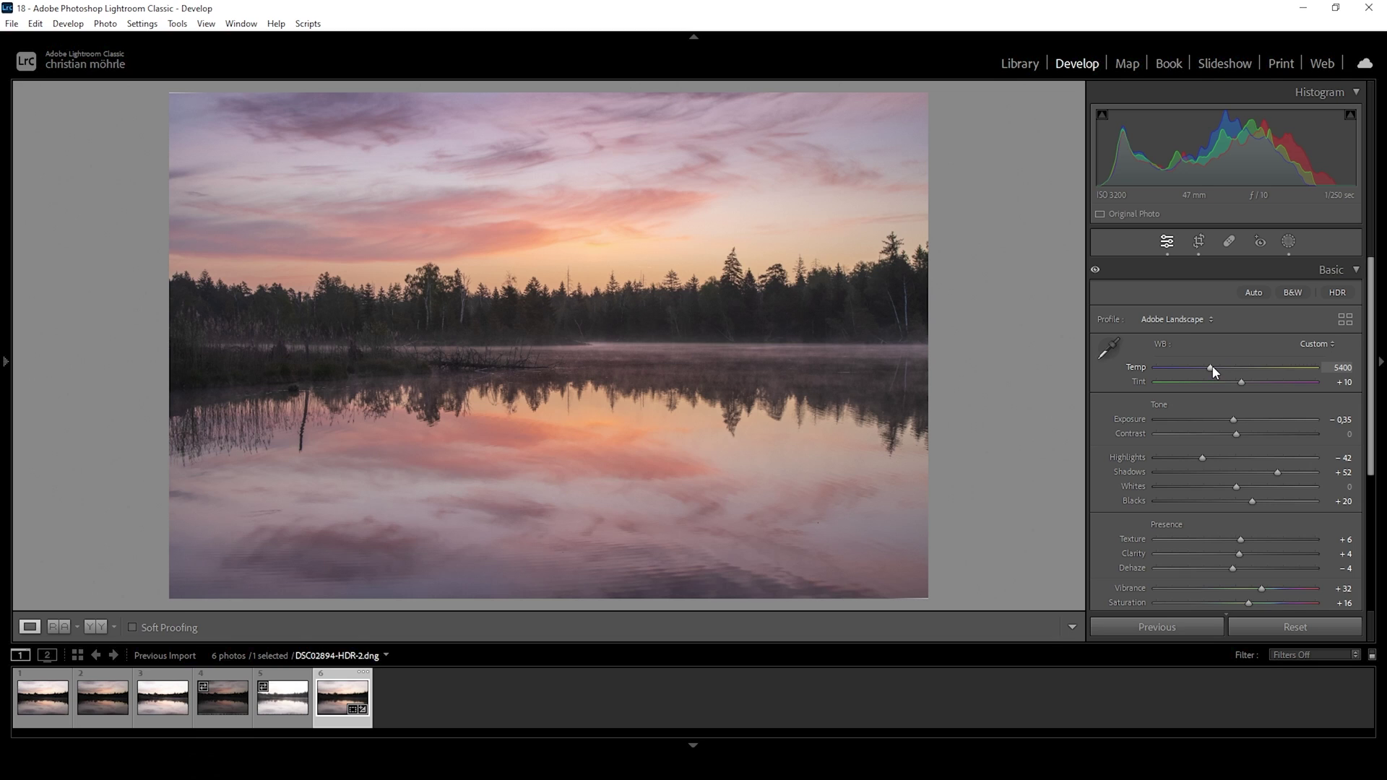
{"action": "mouse_move", "coordinate": [1212, 367]}
{"action": "left_mouse_down"}
{"action": "mouse_move", "coordinate": [1231, 366]}
{"action": "mouse_move", "coordinate": [1202, 371]}
{"action": "left_mouse_up"}
{"action": "key", "text": "ctrl+z"}
Step: Set Color Mixer HSL saturation to Red +11, Orange +4 and Yellow +4
{"action": "left_click", "coordinate": [1302, 277]}
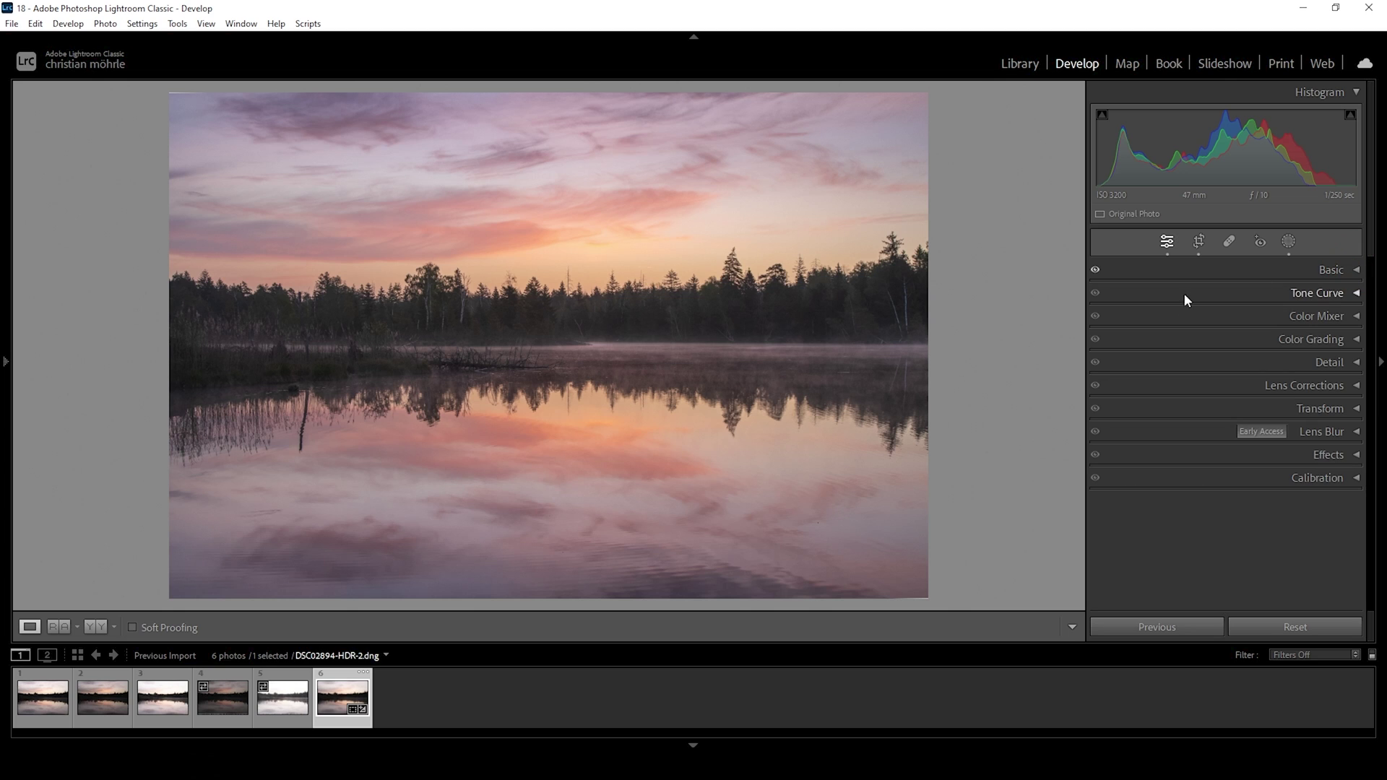
{"action": "left_click", "coordinate": [1264, 316]}
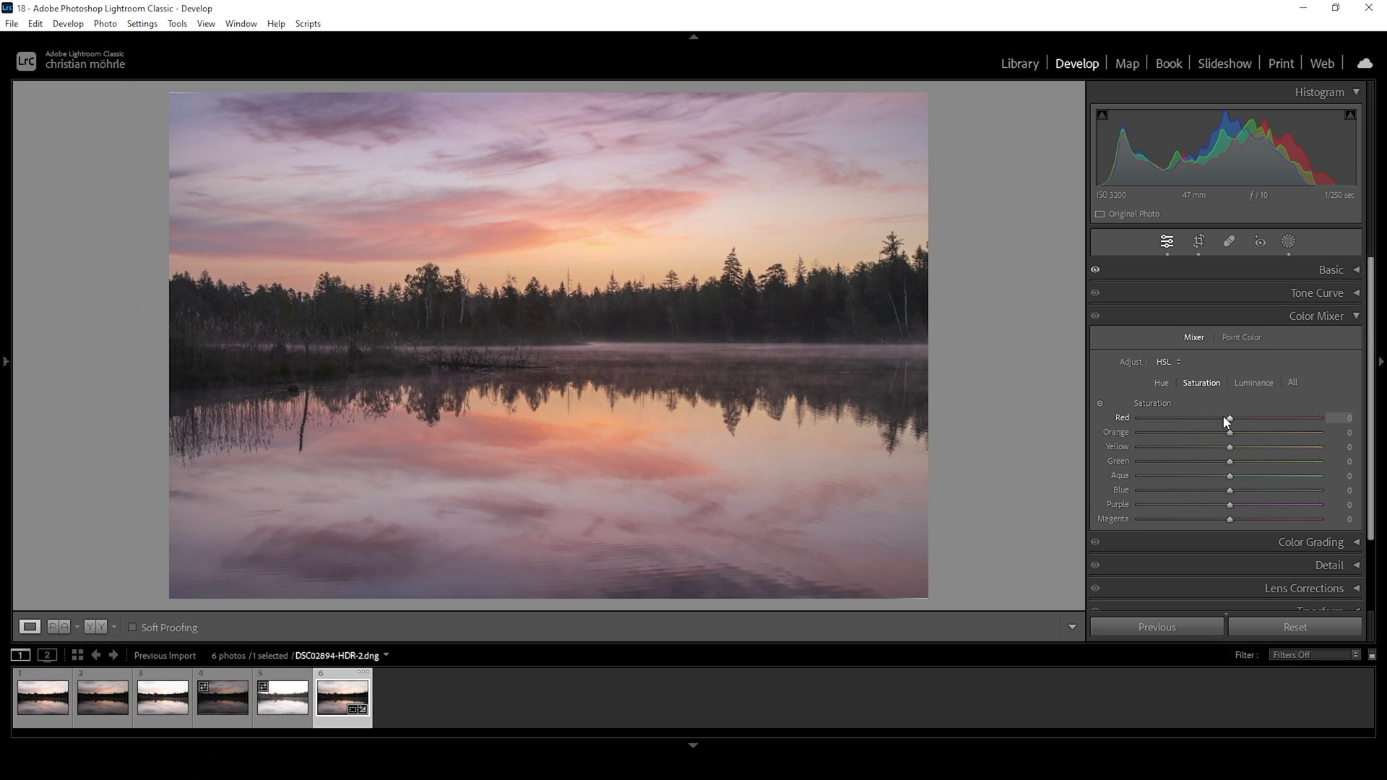
{"action": "left_click_drag", "start_coordinate": [1227, 420], "coordinate": [1240, 419]}
{"action": "left_click_drag", "start_coordinate": [1230, 433], "coordinate": [1235, 453]}
{"action": "left_click", "coordinate": [1344, 315]}
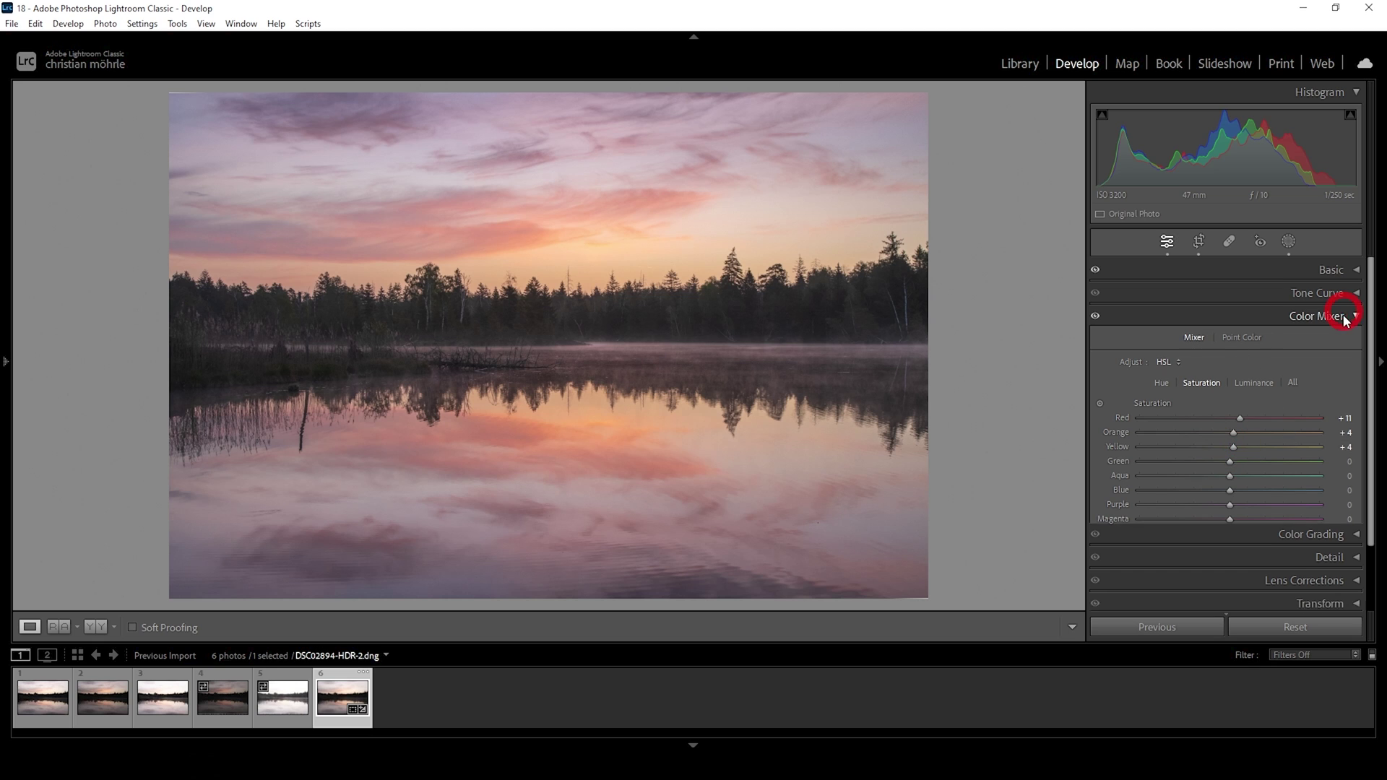
Step: Tint the highlights orange in Color Grading with a little added saturation
{"action": "left_click", "coordinate": [1218, 340]}
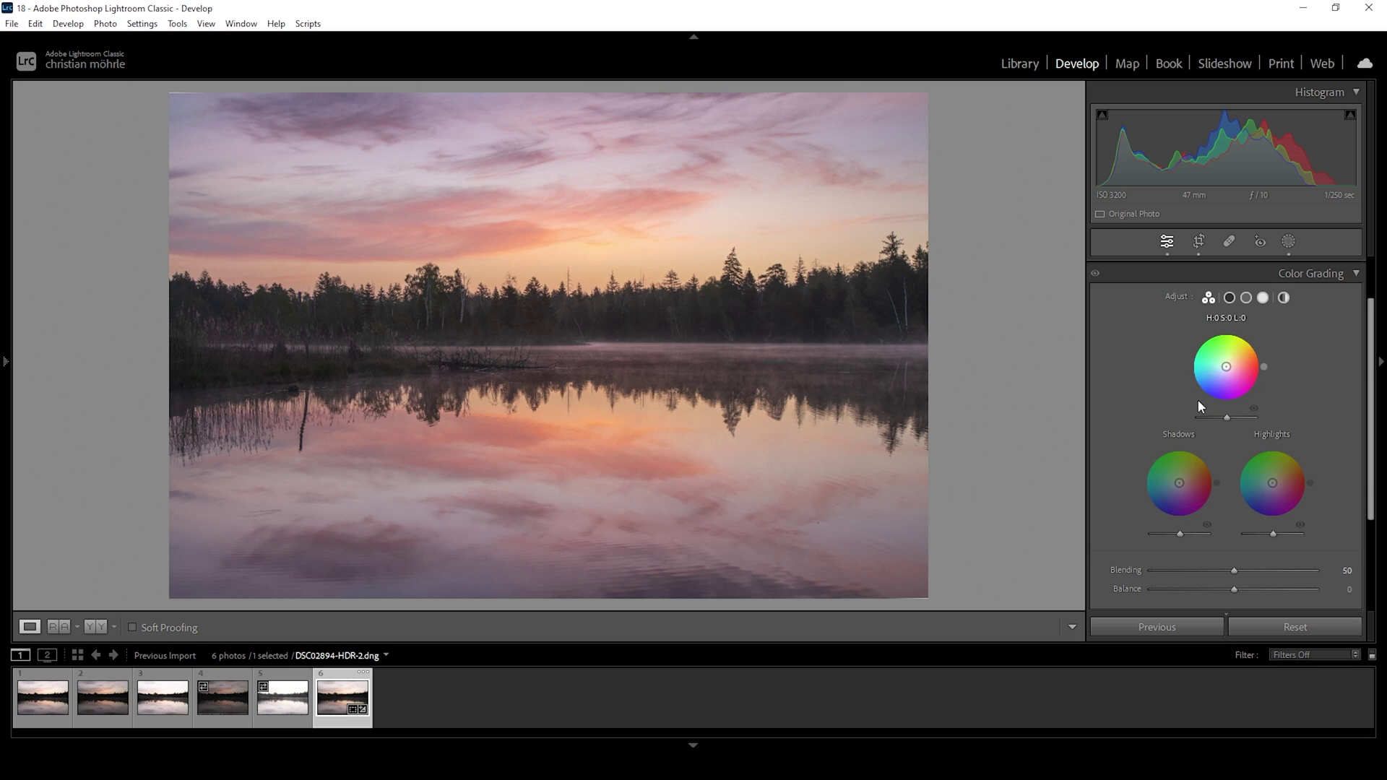
{"action": "left_click", "coordinate": [1262, 298]}
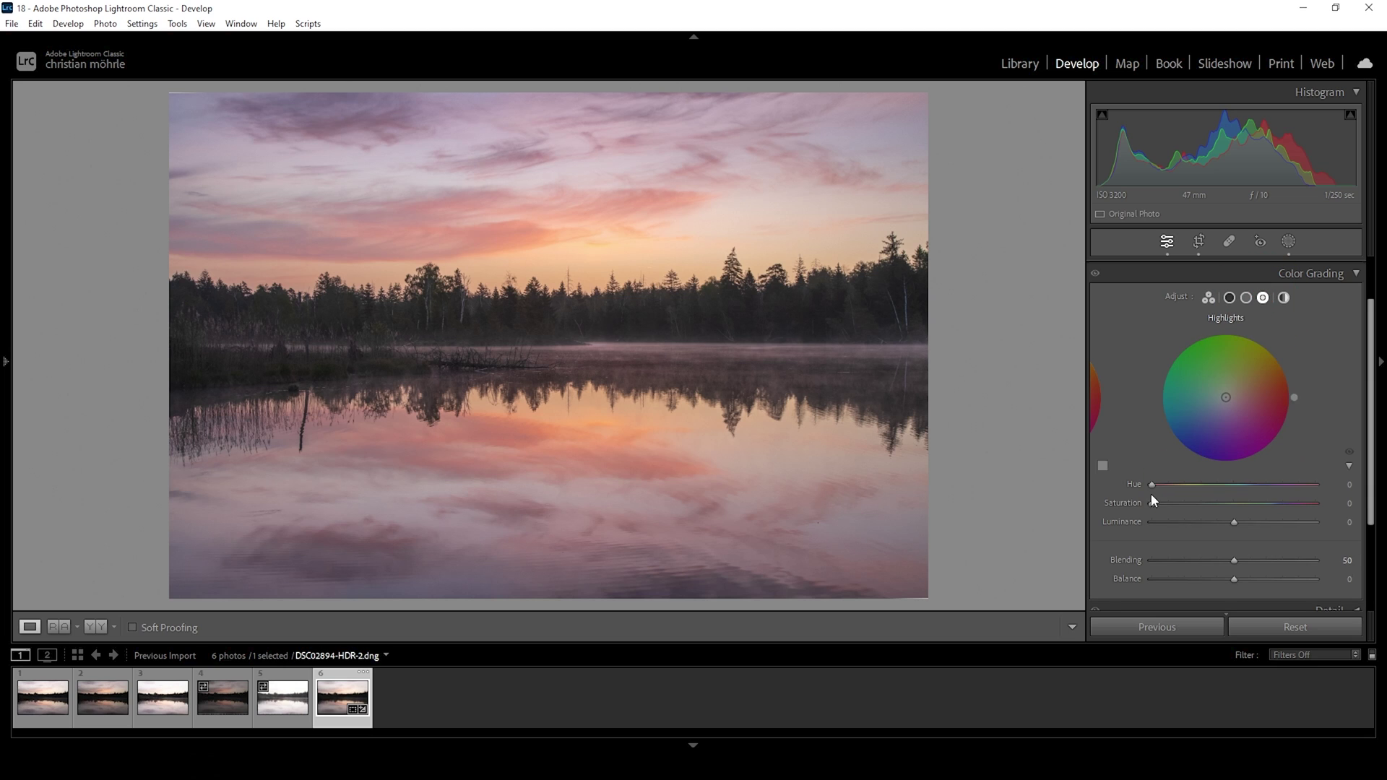
{"action": "left_click_drag", "start_coordinate": [1151, 484], "coordinate": [1163, 485]}
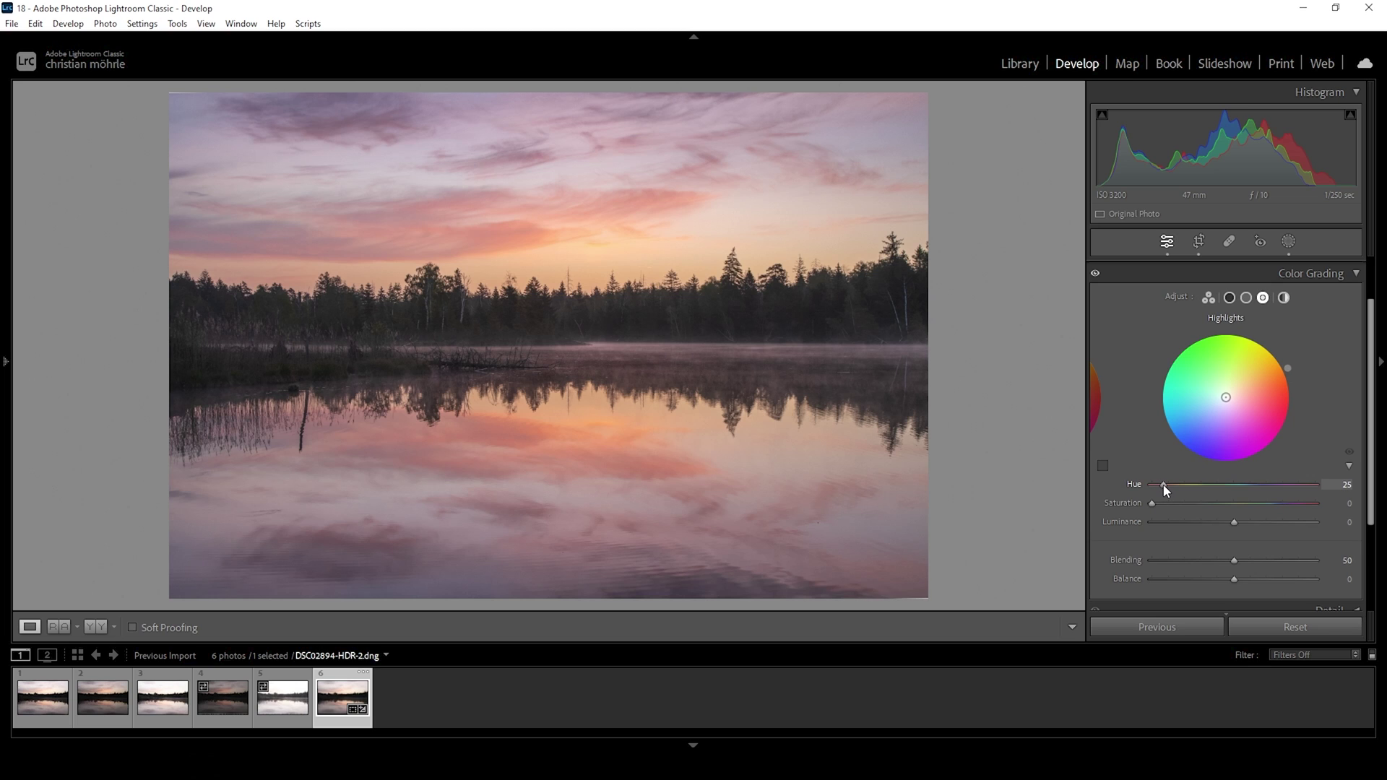
{"action": "left_click", "coordinate": [1159, 487]}
{"action": "left_click_drag", "start_coordinate": [1153, 503], "coordinate": [1160, 502]}
Step: Give the midtones a subtle blue tint of Hue 222 and Saturation 3
{"action": "left_click", "coordinate": [1247, 297]}
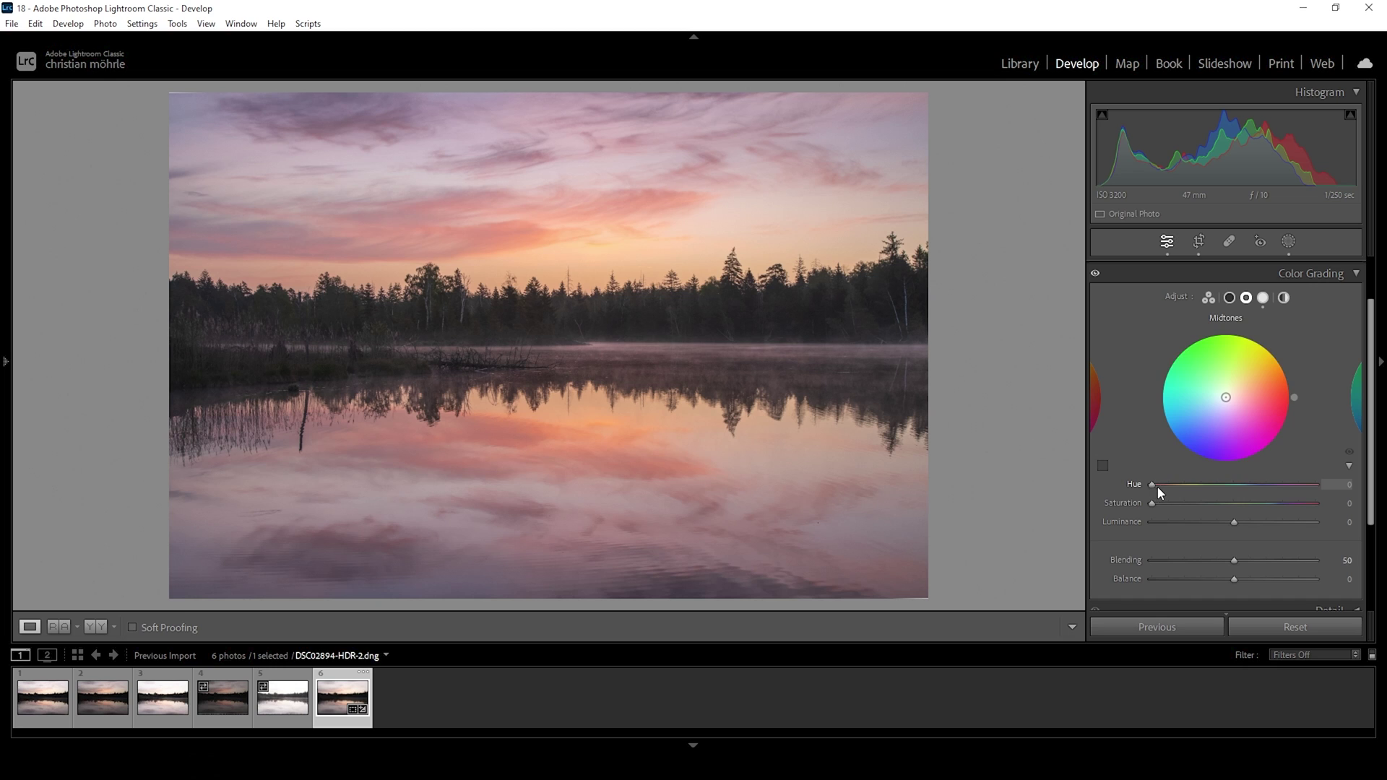
{"action": "left_click_drag", "start_coordinate": [1157, 487], "coordinate": [1257, 489]}
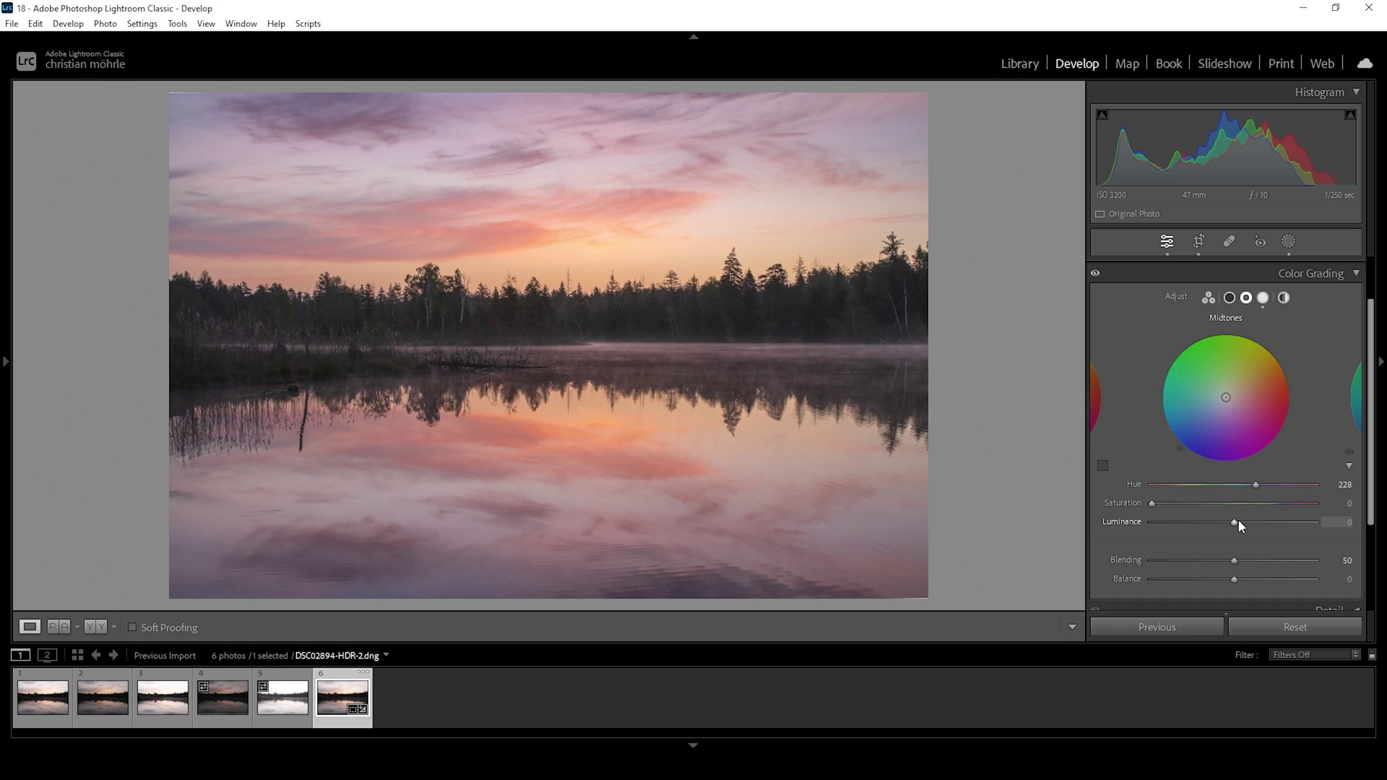
{"action": "left_click_drag", "start_coordinate": [1257, 482], "coordinate": [1256, 482]}
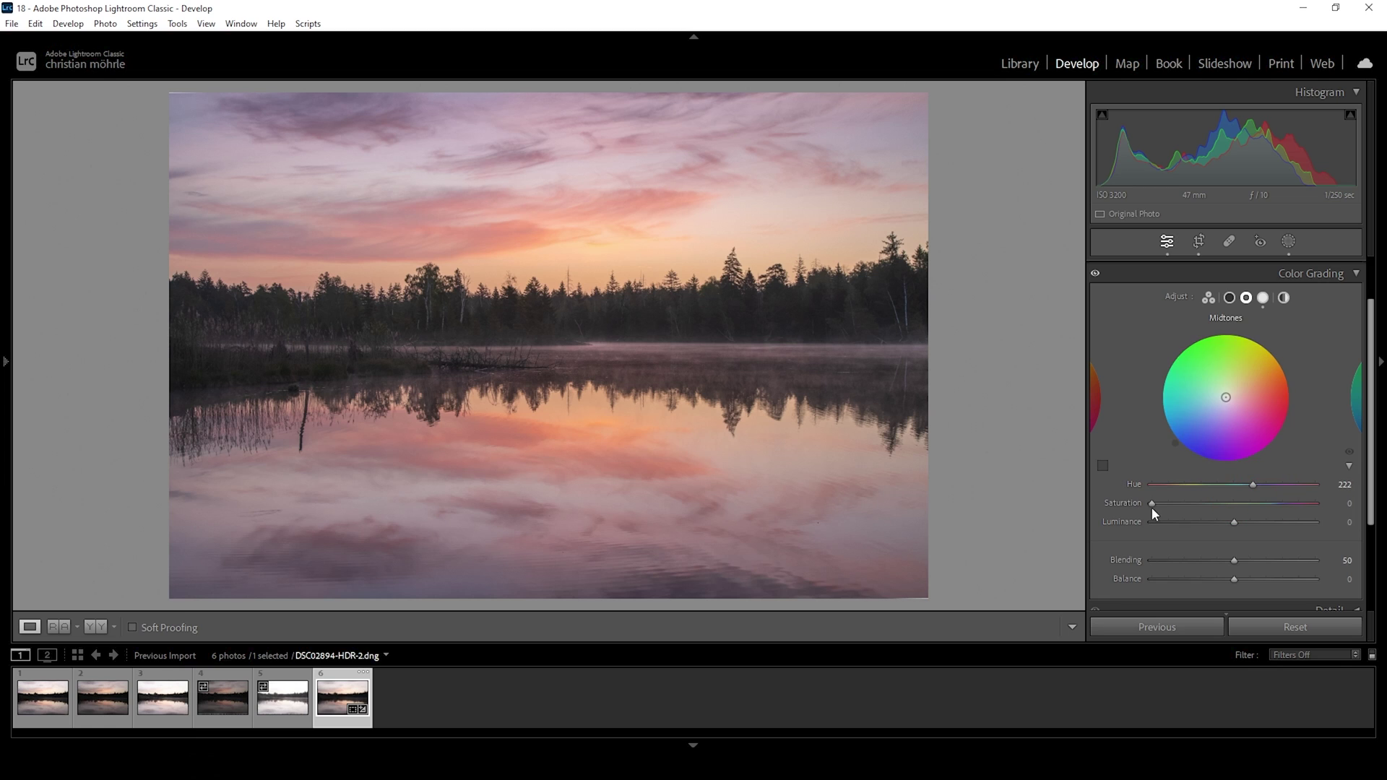
{"action": "left_click_drag", "start_coordinate": [1152, 504], "coordinate": [1157, 503]}
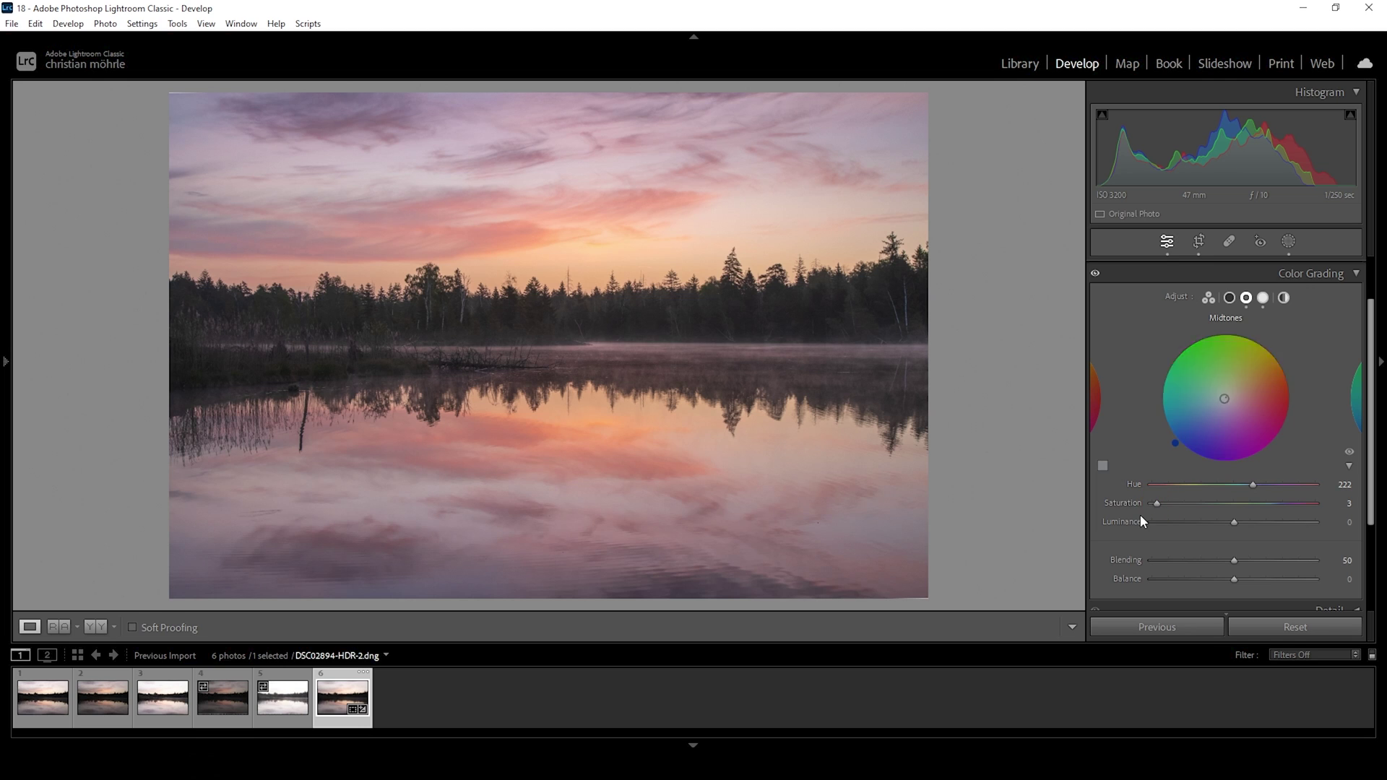
{"action": "left_click", "coordinate": [1353, 282]}
Step: Calibrate Blue Primary Hue -12 and Saturation +14, Green Saturation +3, Red Saturation +6
{"action": "left_click", "coordinate": [1317, 483]}
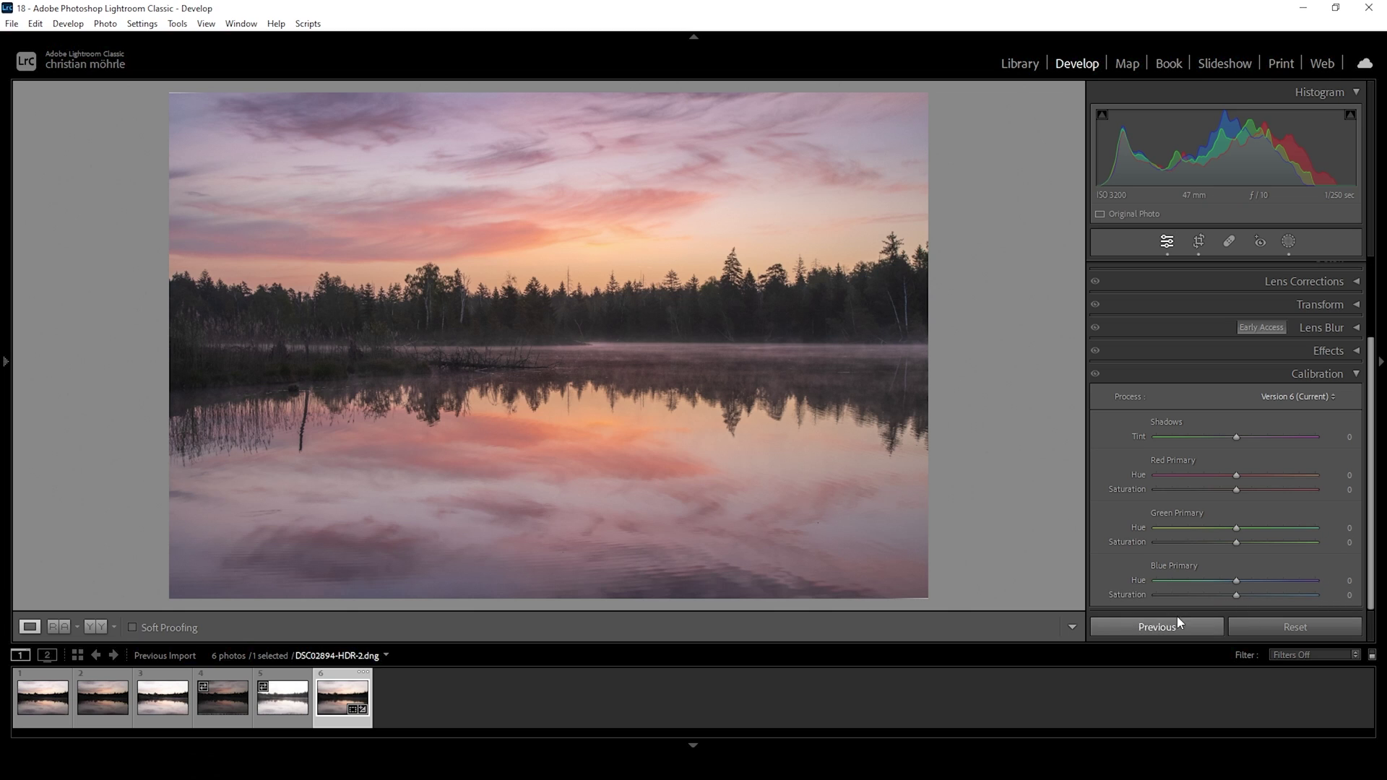
{"action": "left_click_drag", "start_coordinate": [1230, 581], "coordinate": [1221, 581]}
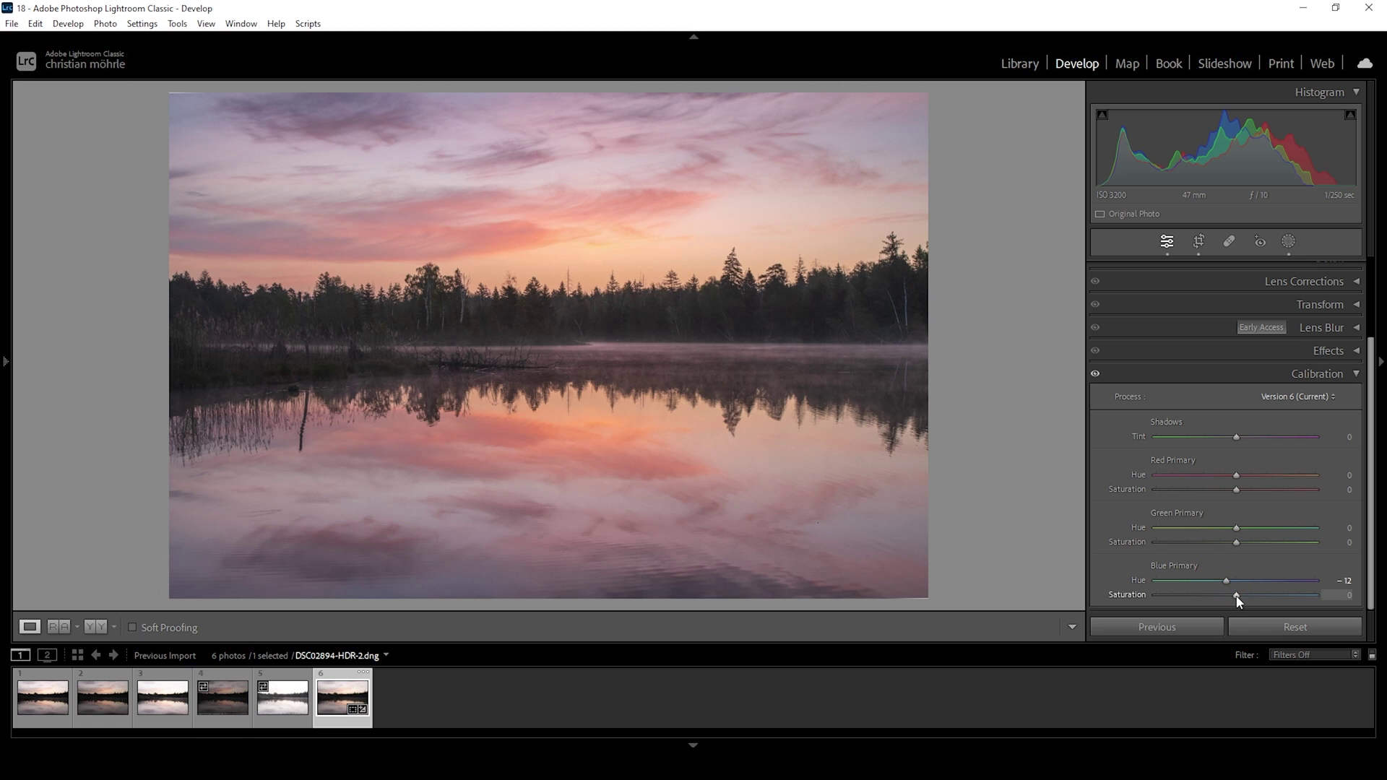
{"action": "left_click_drag", "start_coordinate": [1237, 597], "coordinate": [1253, 598]}
{"action": "left_click_drag", "start_coordinate": [1238, 544], "coordinate": [1242, 545]}
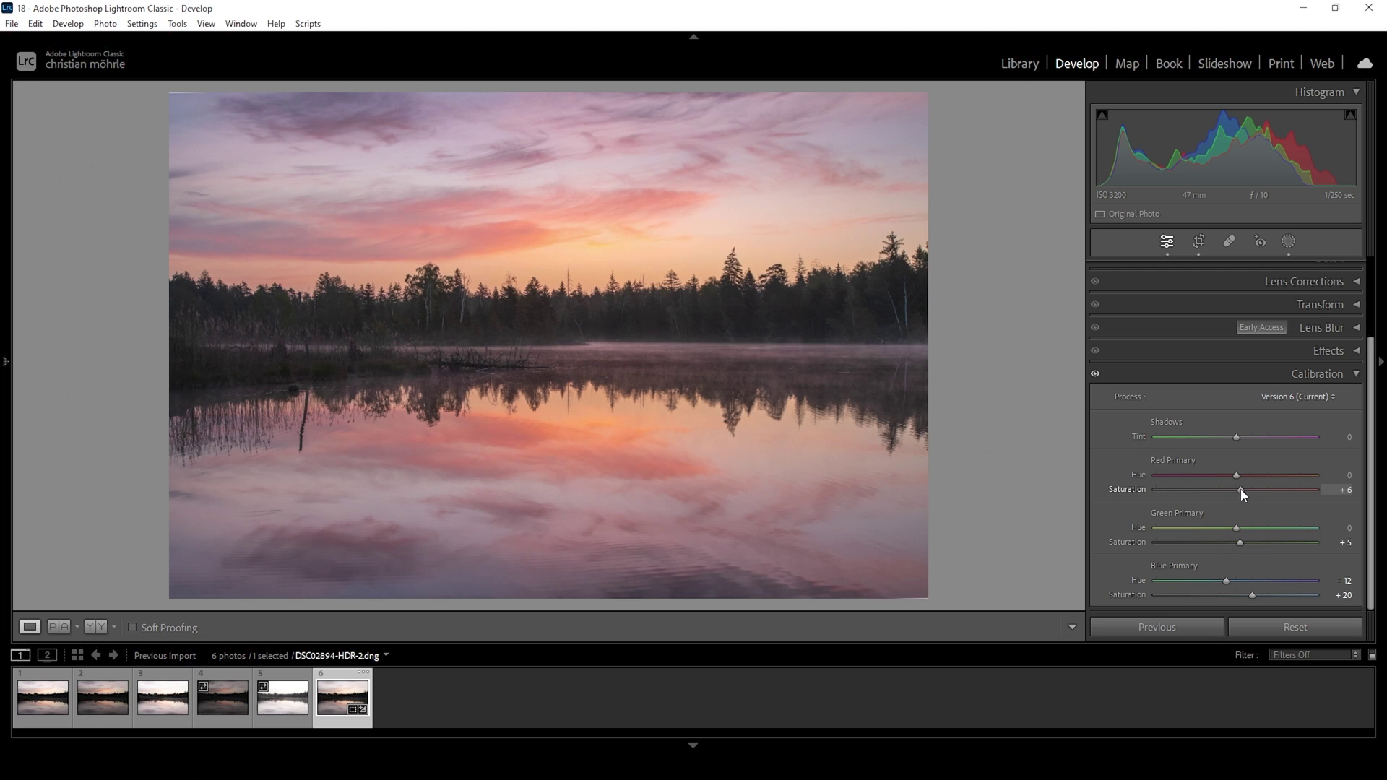
{"action": "scroll", "coordinate": [1262, 538], "scroll_direction": "down", "scroll_amount": 2}
{"action": "scroll", "coordinate": [1326, 476], "scroll_direction": "up", "scroll_amount": 1}
Step: Set Detail sharpening to Amount 95, Radius 0,5, Detail 100 and Masking 65
{"action": "scroll", "coordinate": [1324, 478], "scroll_direction": "up", "scroll_amount": 2}
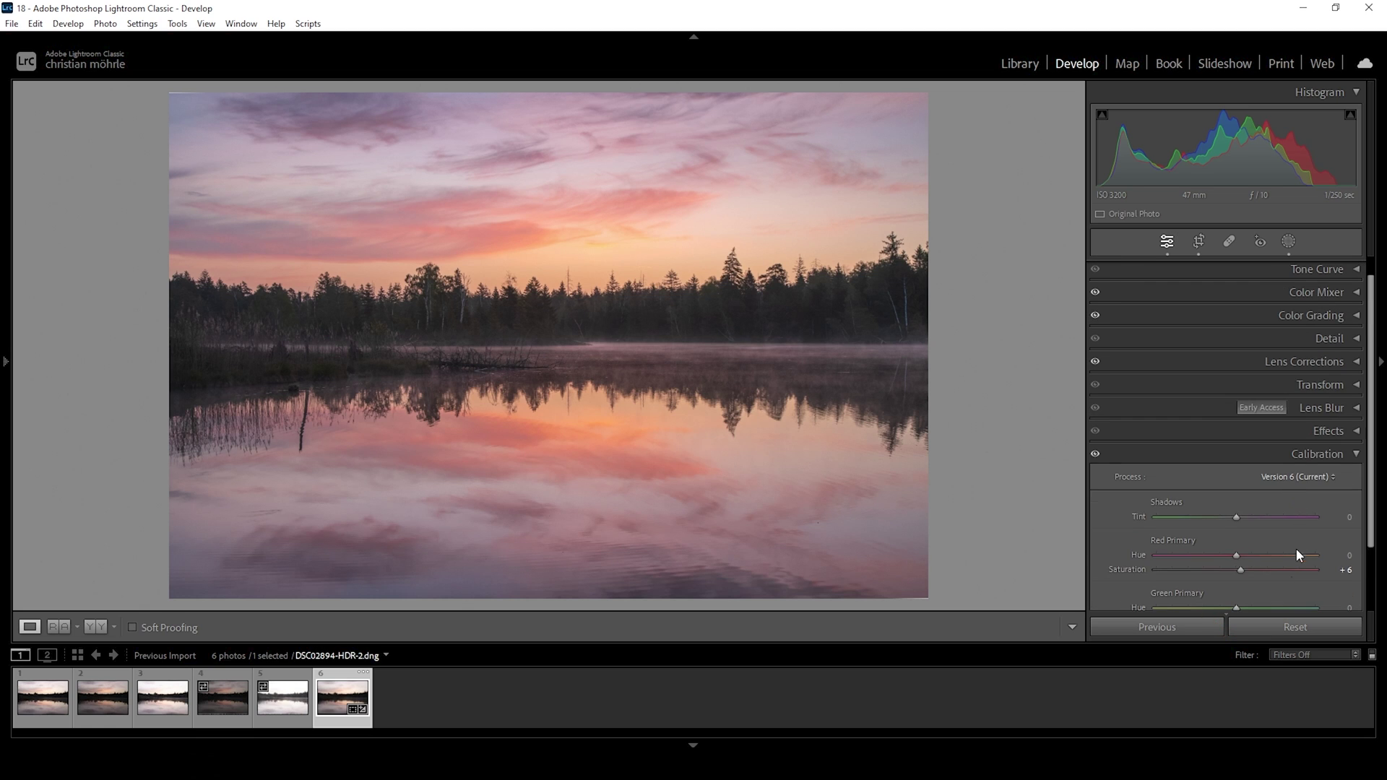
{"action": "left_click", "coordinate": [1341, 341]}
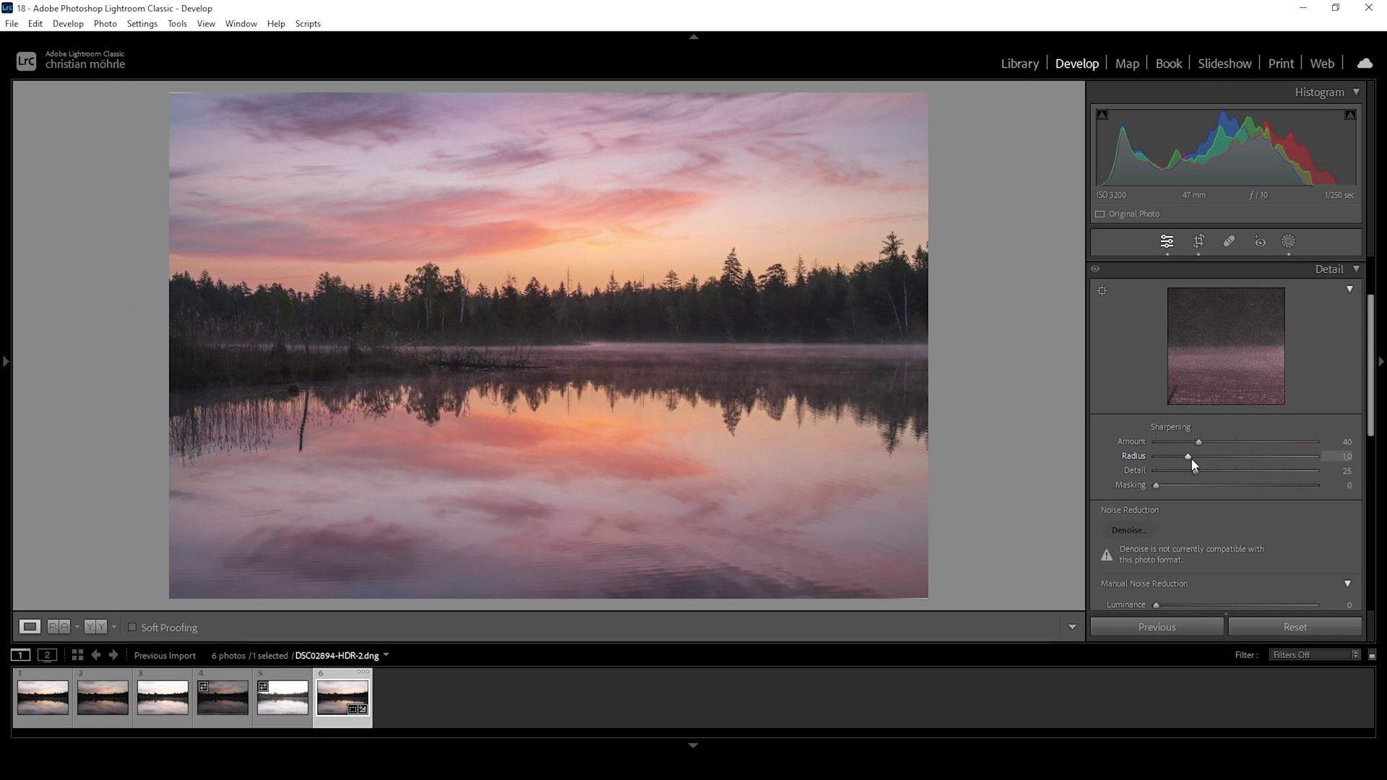
{"action": "left_click_drag", "start_coordinate": [1158, 457], "coordinate": [1112, 455]}
{"action": "left_click_drag", "start_coordinate": [1195, 470], "coordinate": [1252, 491]}
{"action": "left_click_drag", "start_coordinate": [1167, 486], "coordinate": [1261, 489]}
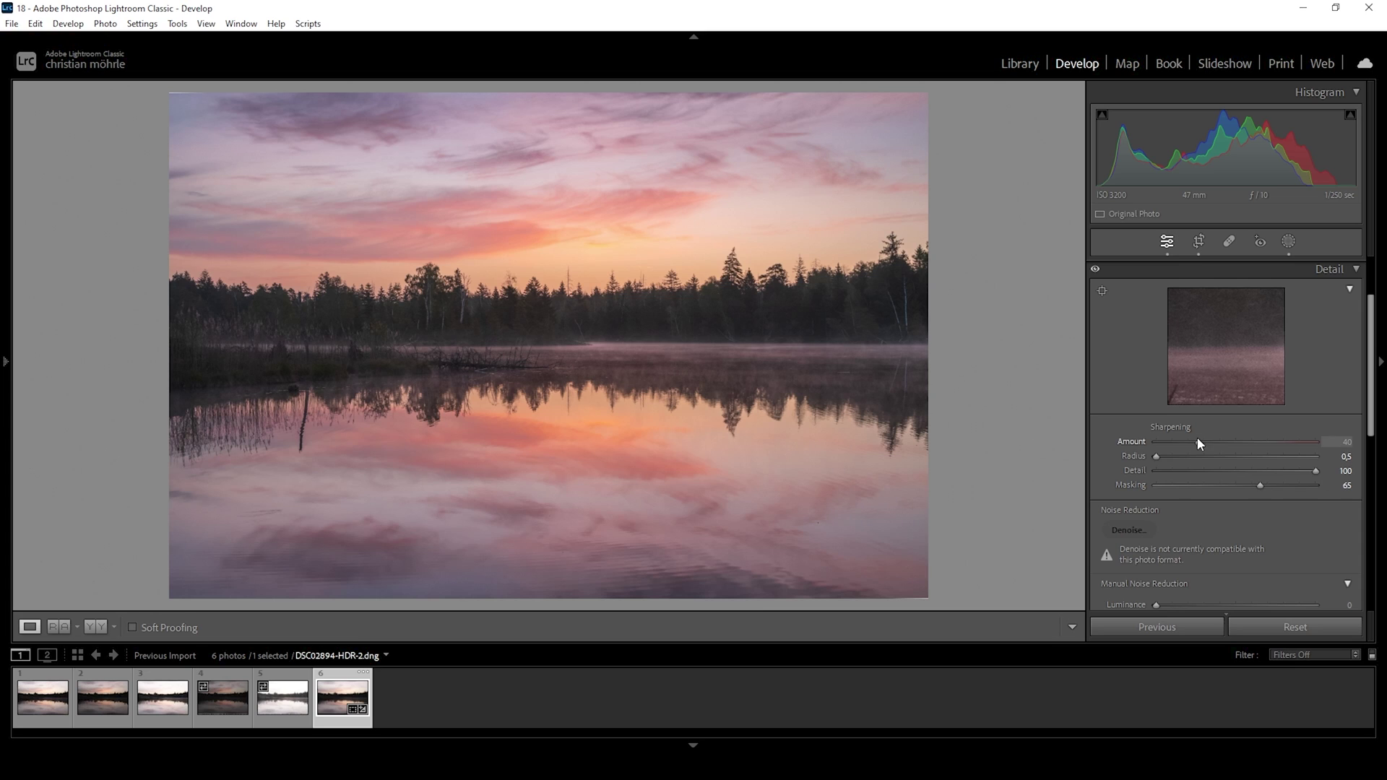
{"action": "left_click_drag", "start_coordinate": [1198, 442], "coordinate": [1257, 444]}
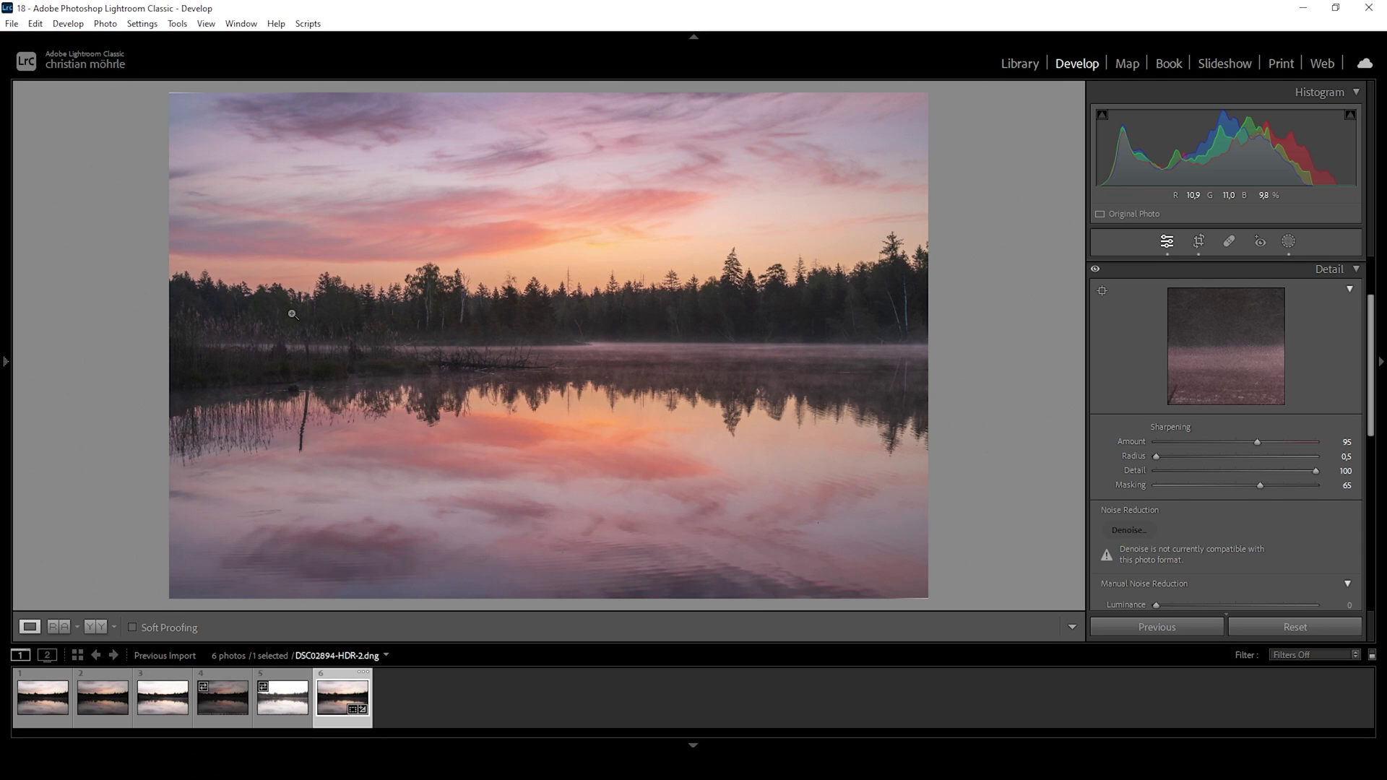